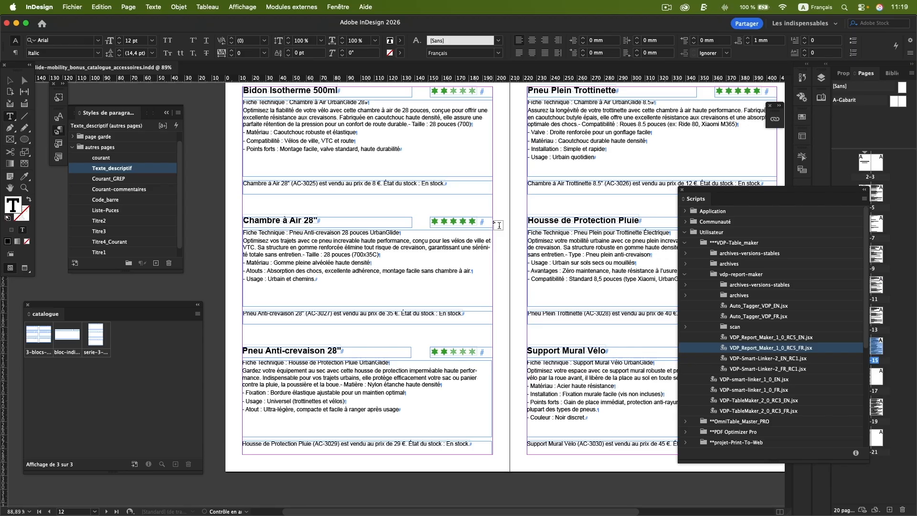
Run the VDP_Report_Maker_1_0_RC5_FR.jsx script and return the catalogue to its placeholders with Éditer le gabarit (Rewind total).
{"action": "scroll", "coordinate": [499, 225], "scroll_direction": "up", "scroll_amount": 20}
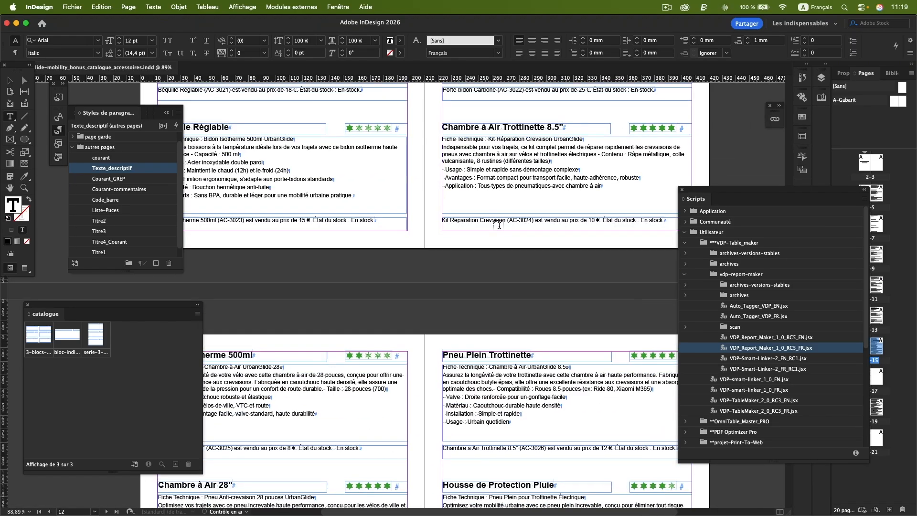
{"action": "scroll", "coordinate": [499, 225], "scroll_direction": "up", "scroll_amount": 20}
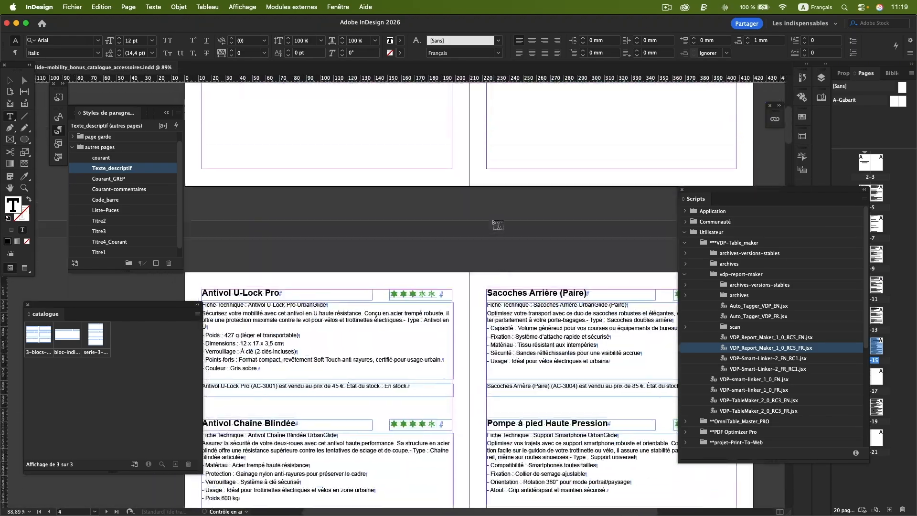
{"action": "scroll", "coordinate": [498, 225], "scroll_direction": "down", "scroll_amount": 5}
{"action": "double_click", "coordinate": [768, 348]}
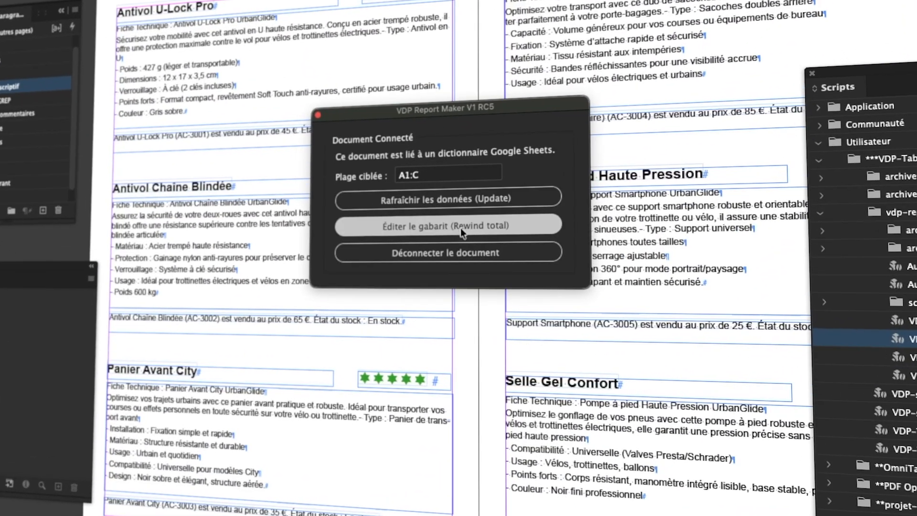
{"action": "left_click", "coordinate": [462, 223]}
{"action": "key", "text": "Return"}
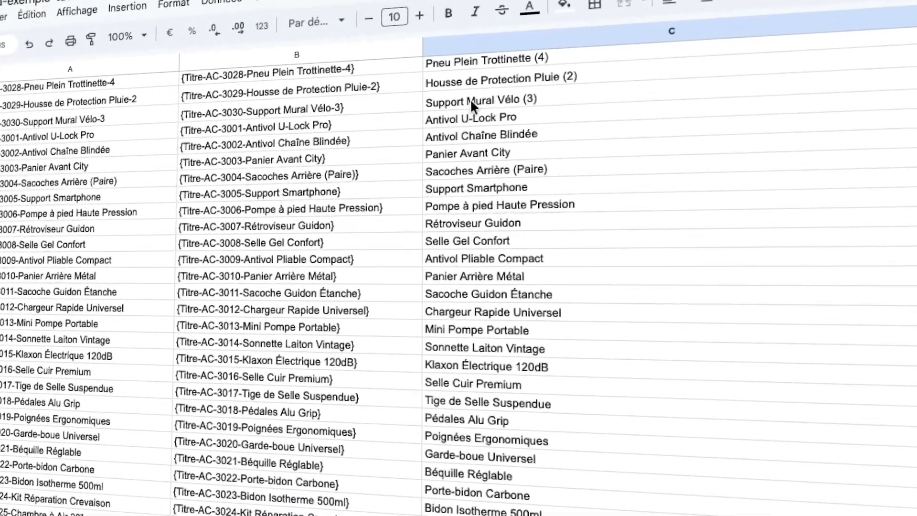
Switch to the Google Sheets file and examine the titles, product details and technical descriptions in column C of the dico sheet.
{"action": "left_click", "coordinate": [347, 140]}
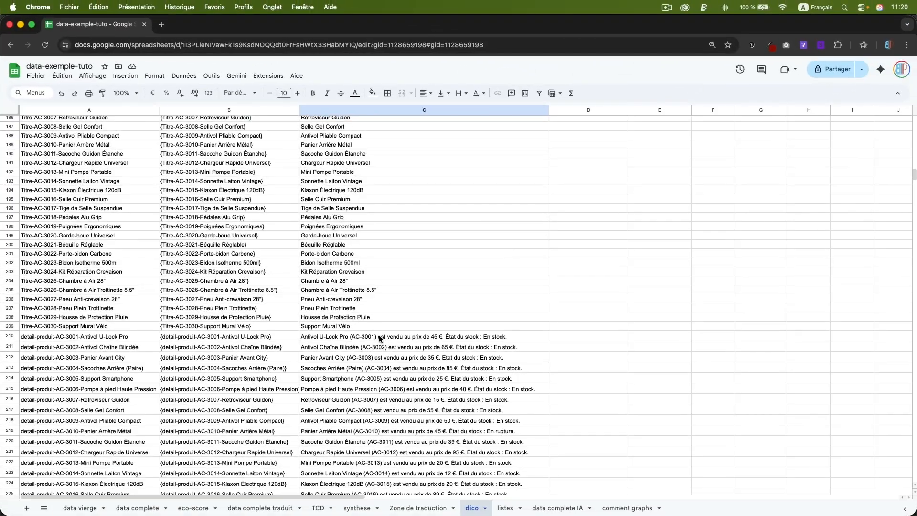
{"action": "left_click", "coordinate": [381, 339]}
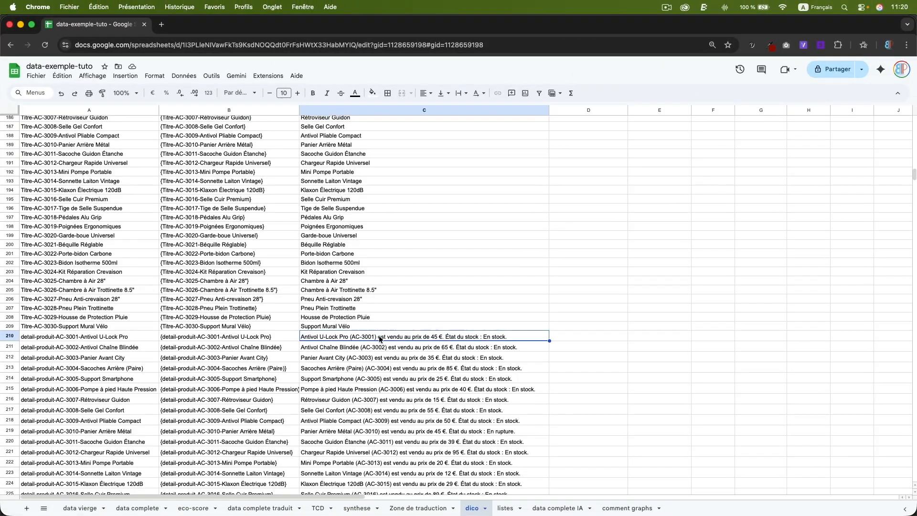
{"action": "scroll", "coordinate": [379, 338], "scroll_direction": "up", "scroll_amount": 15}
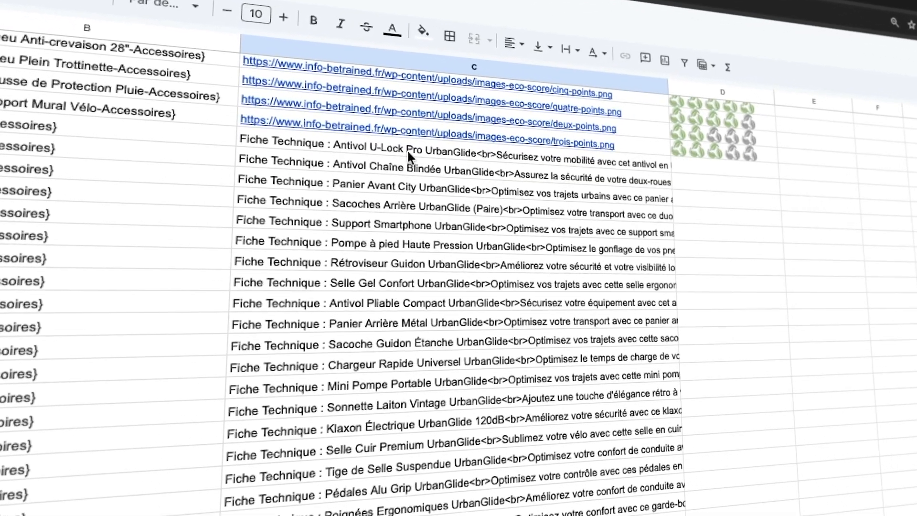
{"action": "left_click", "coordinate": [380, 160]}
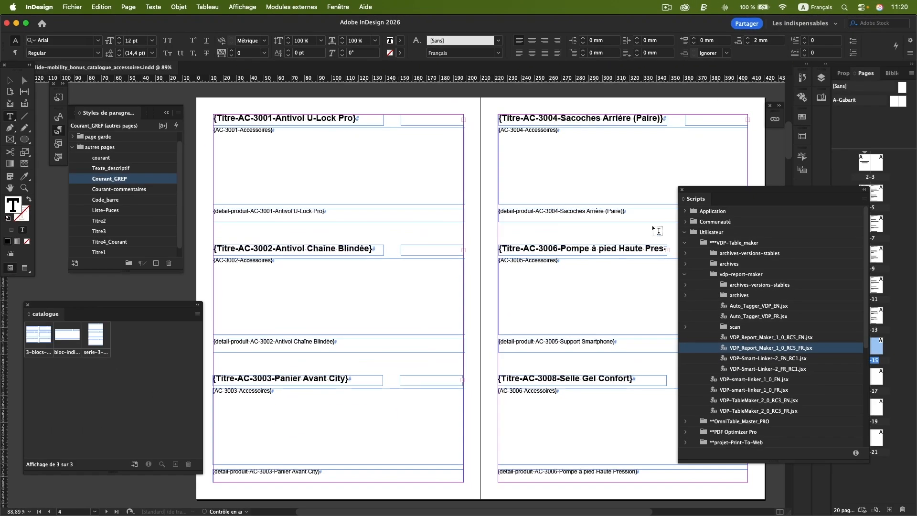
Switch to InDesign, run VDP_Report_Maker_1_0_RC5_FR.jsx and connect the Google Sheets dictionary with the target range A1:C.
{"action": "double_click", "coordinate": [756, 348]}
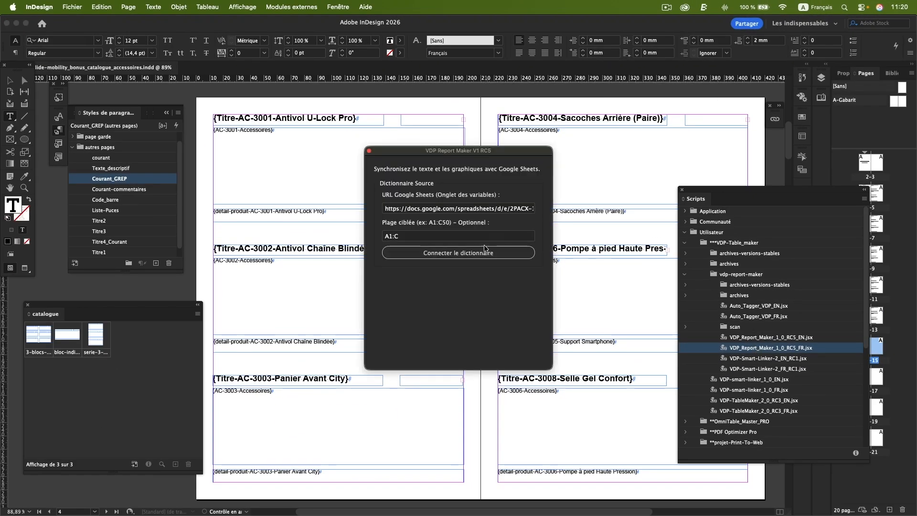
{"action": "left_click", "coordinate": [477, 347]}
{"action": "left_click", "coordinate": [465, 217]}
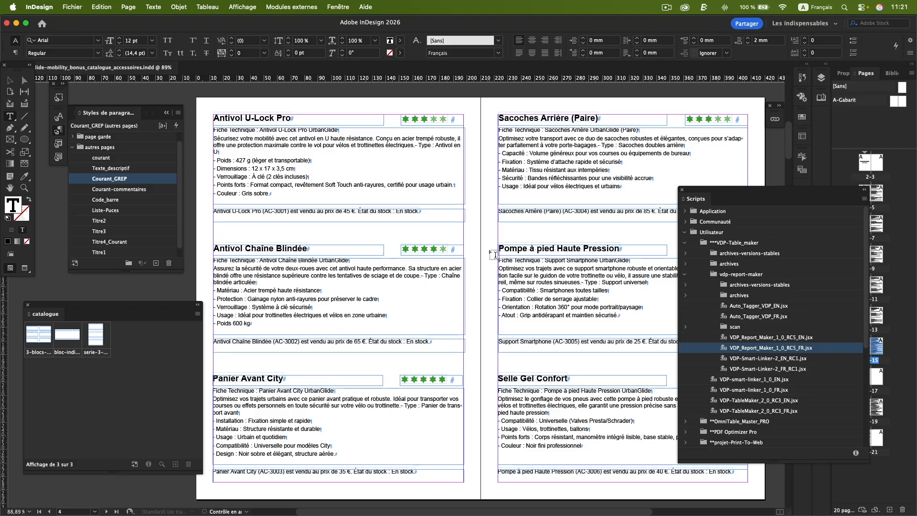
{"action": "scroll", "coordinate": [495, 254], "scroll_direction": "down", "scroll_amount": 20}
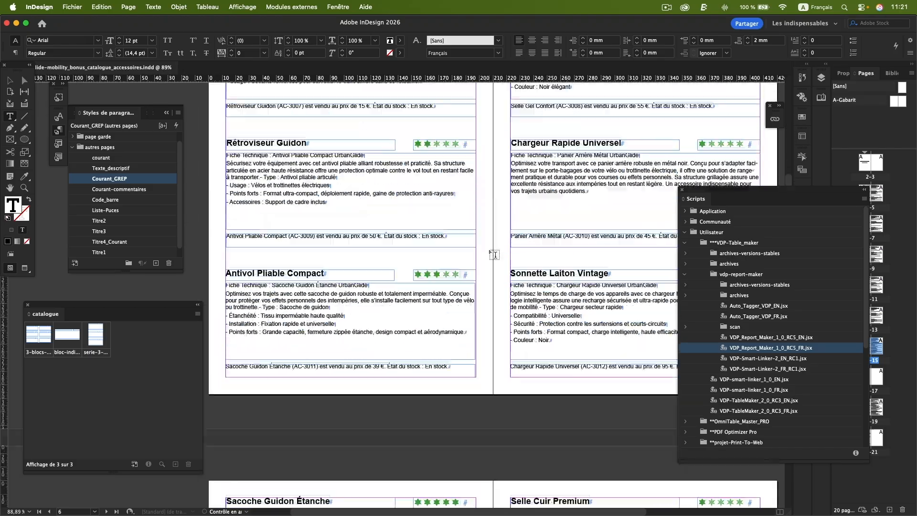
{"action": "scroll", "coordinate": [495, 254], "scroll_direction": "down", "scroll_amount": 15}
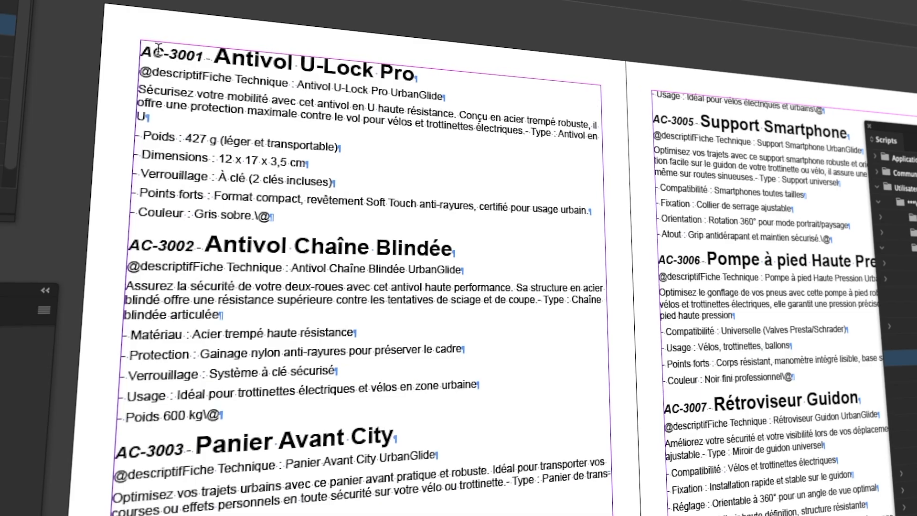
{"action": "left_click_drag", "start_coordinate": [166, 120], "coordinate": [214, 123]}
{"action": "left_click_drag", "start_coordinate": [200, 54], "coordinate": [394, 74]}
{"action": "left_click_drag", "start_coordinate": [224, 109], "coordinate": [275, 160]}
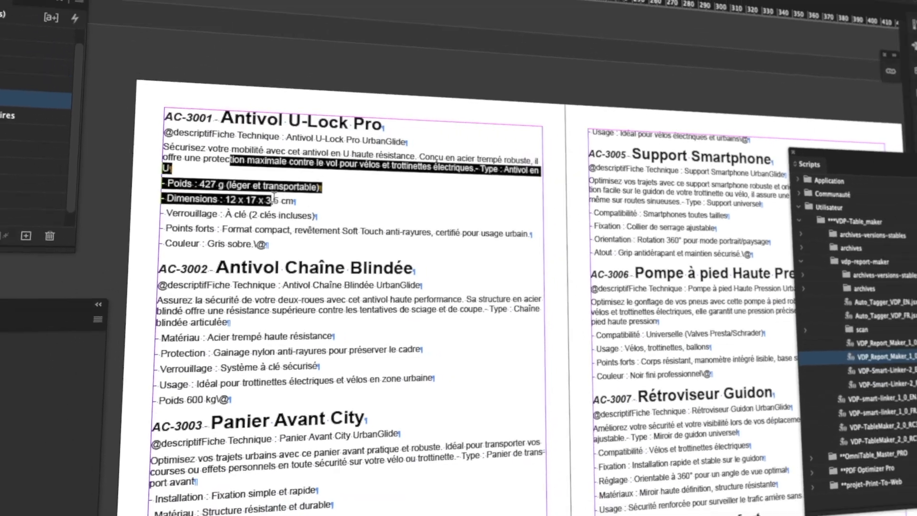
{"action": "left_click_drag", "start_coordinate": [273, 196], "coordinate": [286, 216]}
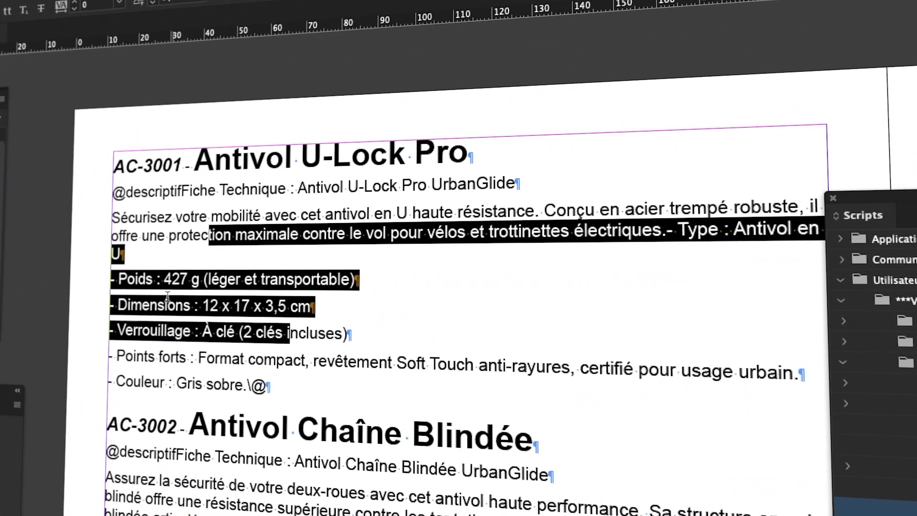
{"action": "left_click", "coordinate": [182, 245]}
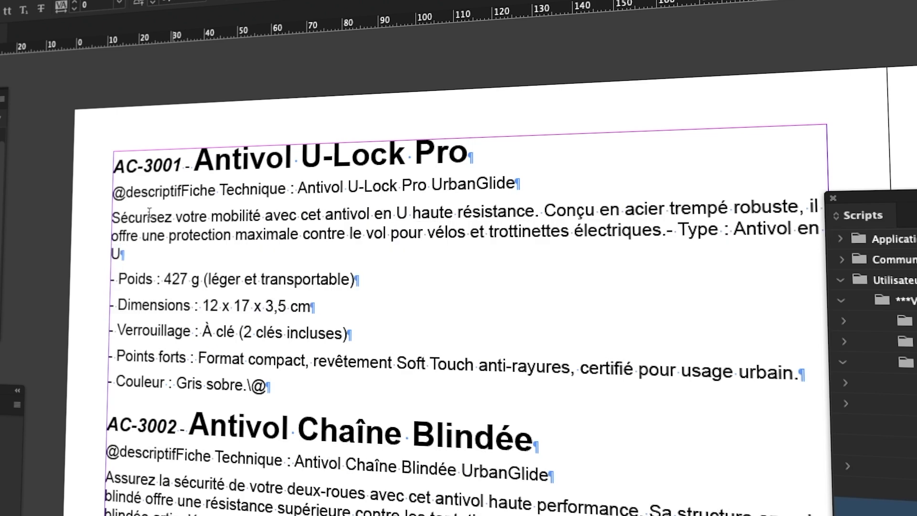
{"action": "left_click_drag", "start_coordinate": [114, 192], "coordinate": [182, 191]}
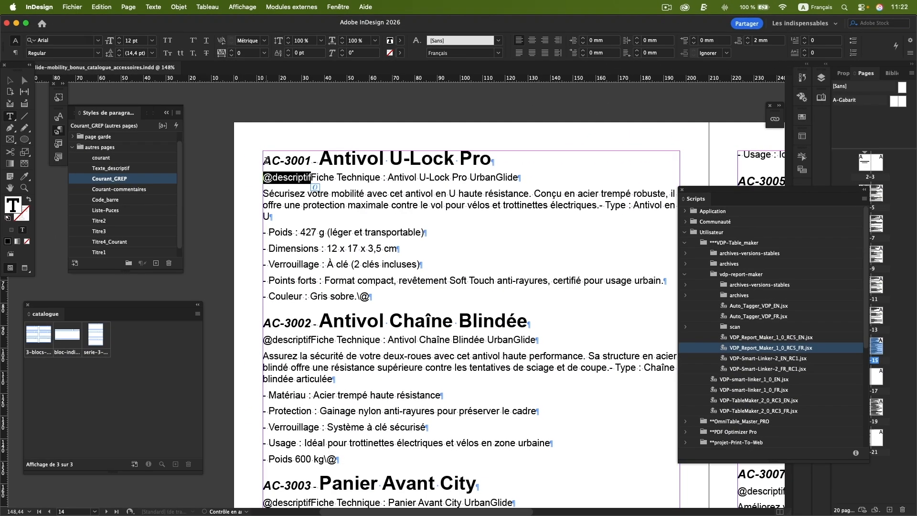
{"action": "left_click", "coordinate": [283, 179]}
Switch to the Google Sheets dictionary and open the formula in cell C274 that generates the tagged product texts.
{"action": "key", "text": "super+Tab"}
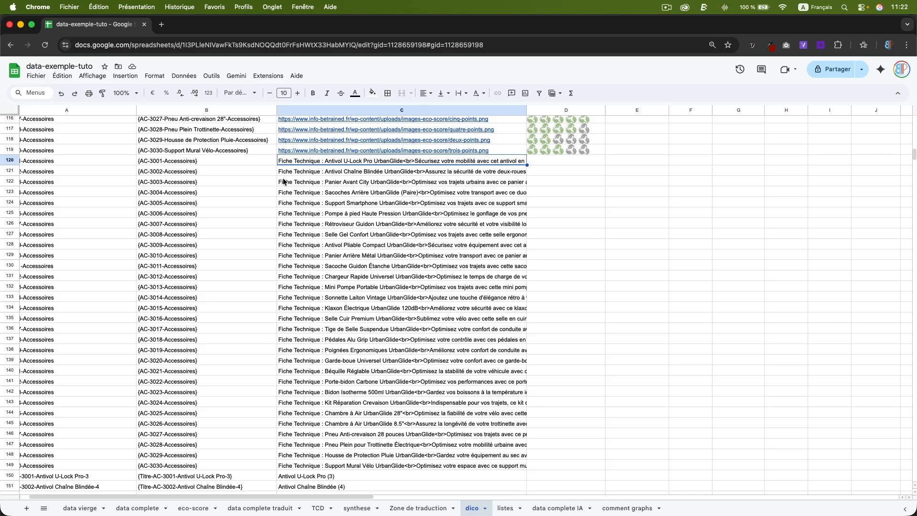
{"action": "scroll", "coordinate": [284, 182], "scroll_direction": "down", "scroll_amount": 20}
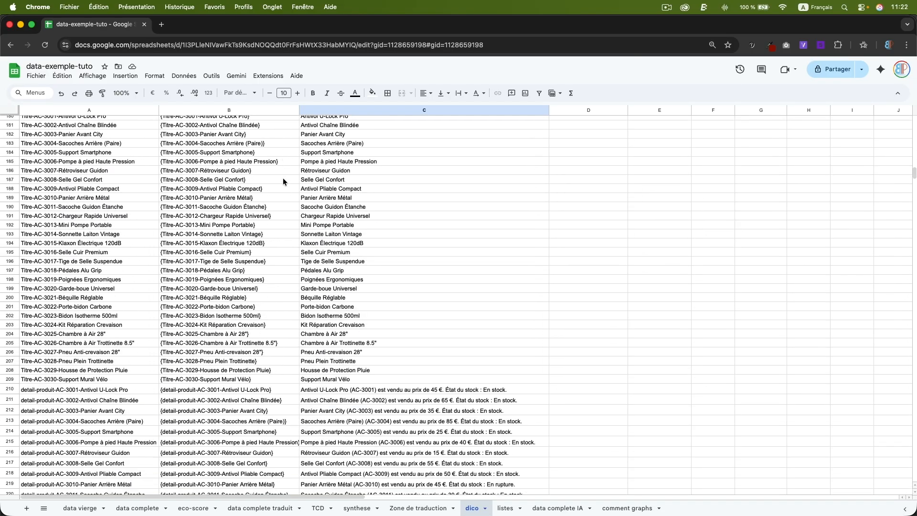
{"action": "scroll", "coordinate": [283, 178], "scroll_direction": "down", "scroll_amount": 15}
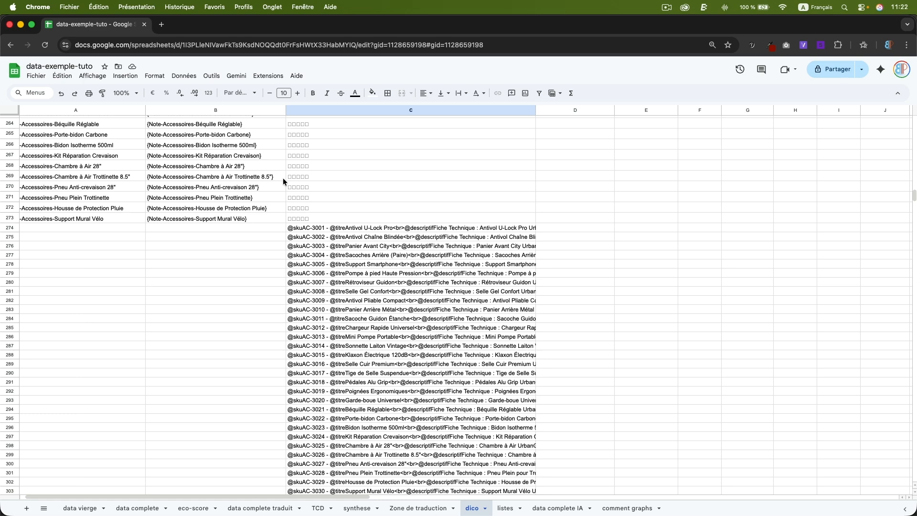
{"action": "left_click", "coordinate": [374, 227]}
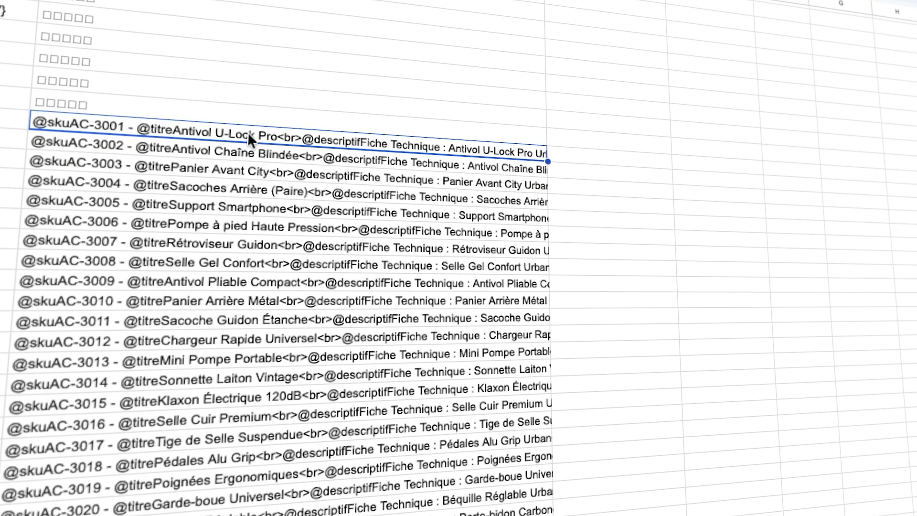
{"action": "double_click", "coordinate": [247, 132]}
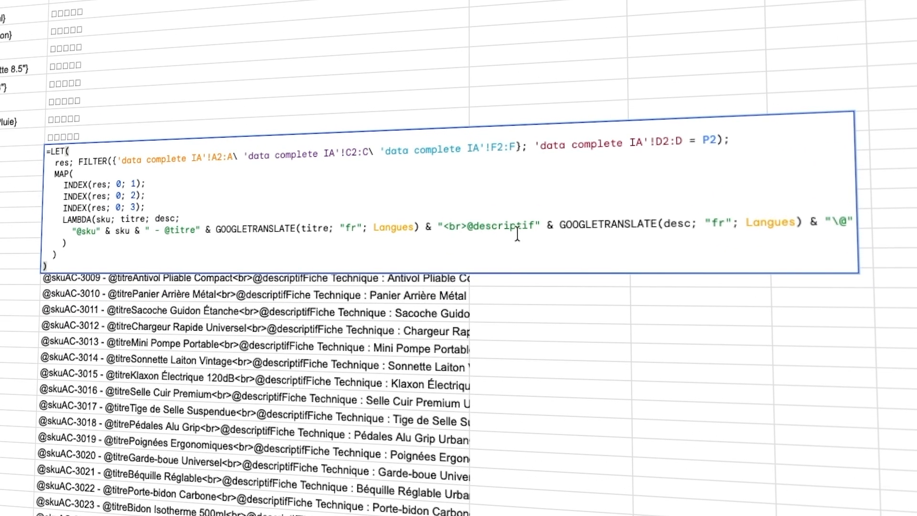
{"action": "left_click_drag", "start_coordinate": [560, 224], "coordinate": [676, 223]}
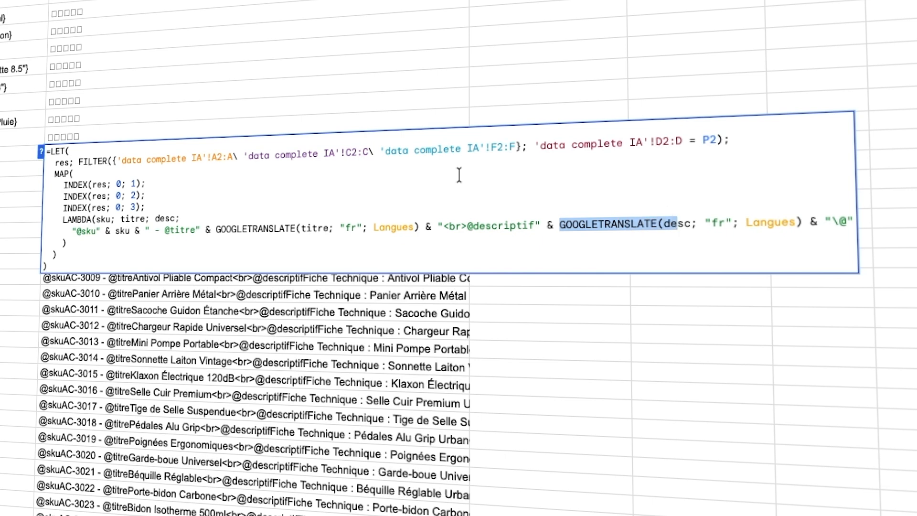
{"action": "left_click", "coordinate": [428, 178]}
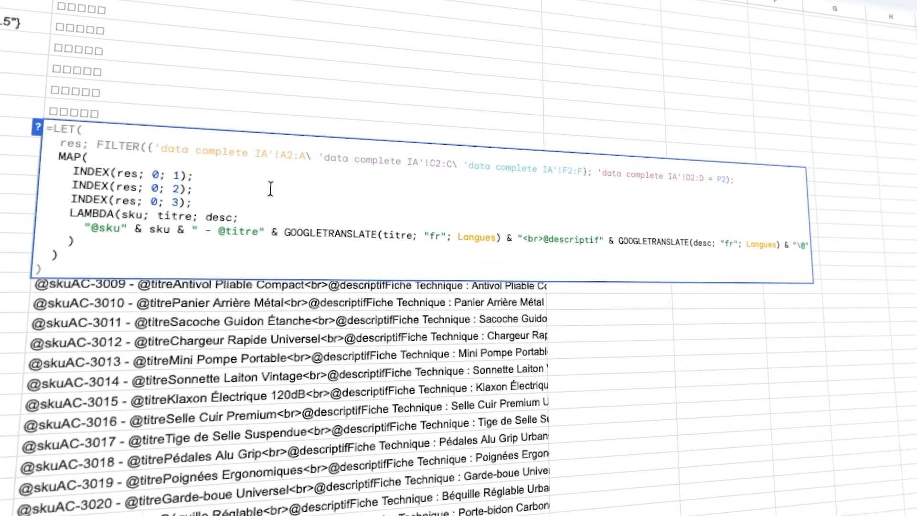
{"action": "left_click_drag", "start_coordinate": [164, 253], "coordinate": [187, 256]}
{"action": "left_click_drag", "start_coordinate": [217, 228], "coordinate": [247, 229]}
{"action": "left_click_drag", "start_coordinate": [552, 237], "coordinate": [590, 237]}
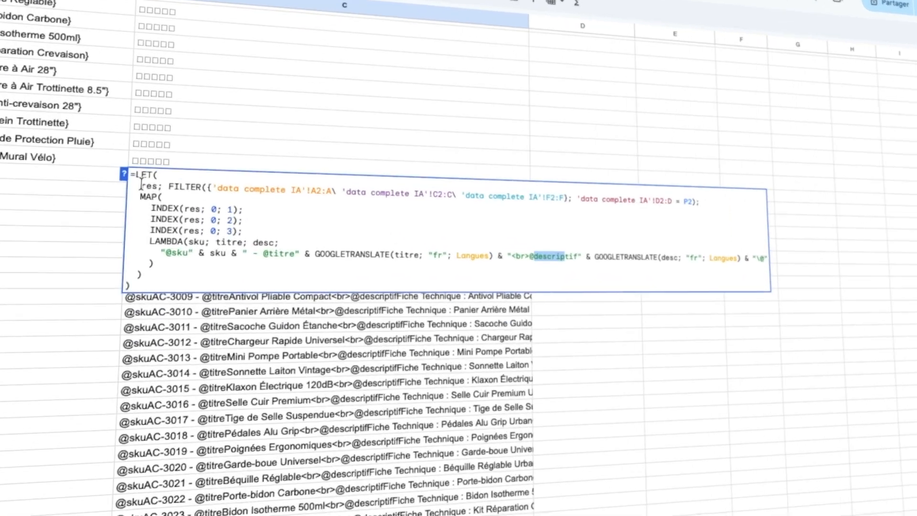
Examine the formula's FILTER source ranges, LAMBDA variables and text concatenation, and leave the cell without editing it.
{"action": "left_click_drag", "start_coordinate": [141, 186], "coordinate": [691, 202]}
{"action": "left_click_drag", "start_coordinate": [729, 171], "coordinate": [737, 174]}
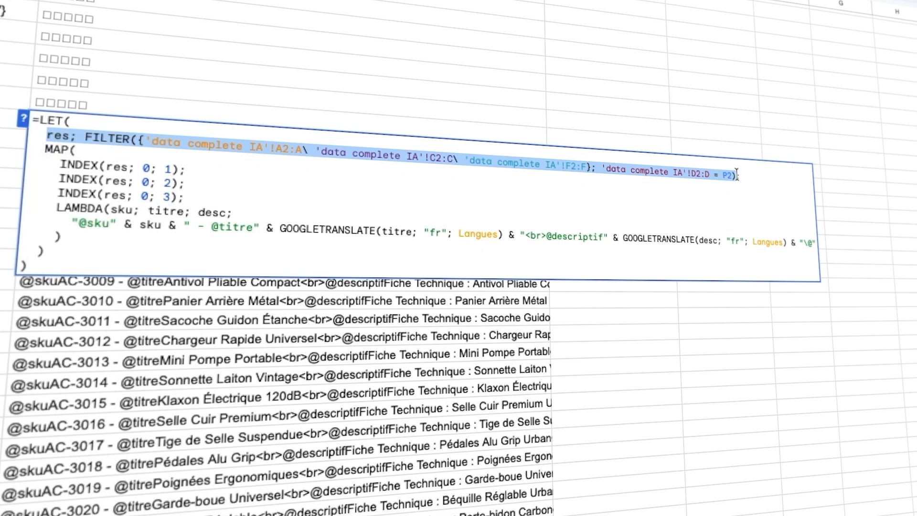
{"action": "left_click", "coordinate": [251, 173]}
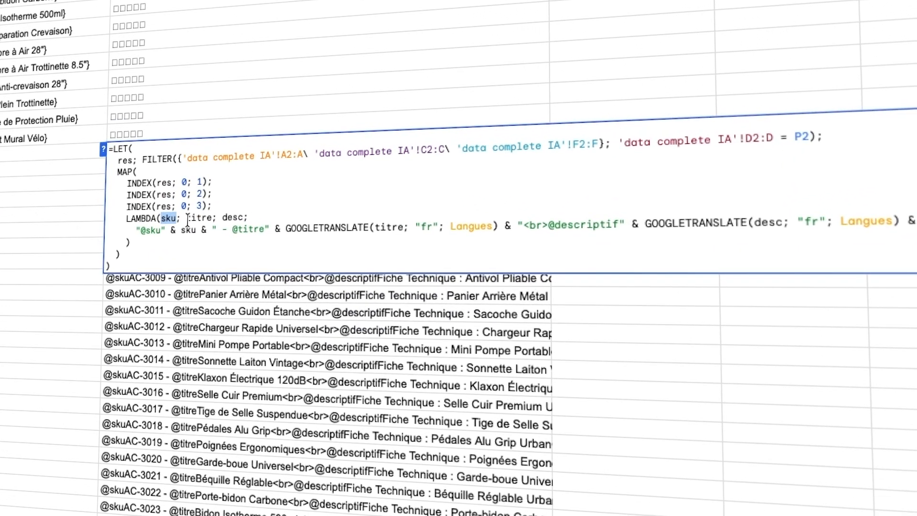
{"action": "left_click", "coordinate": [343, 266]}
{"action": "left_click", "coordinate": [226, 217]}
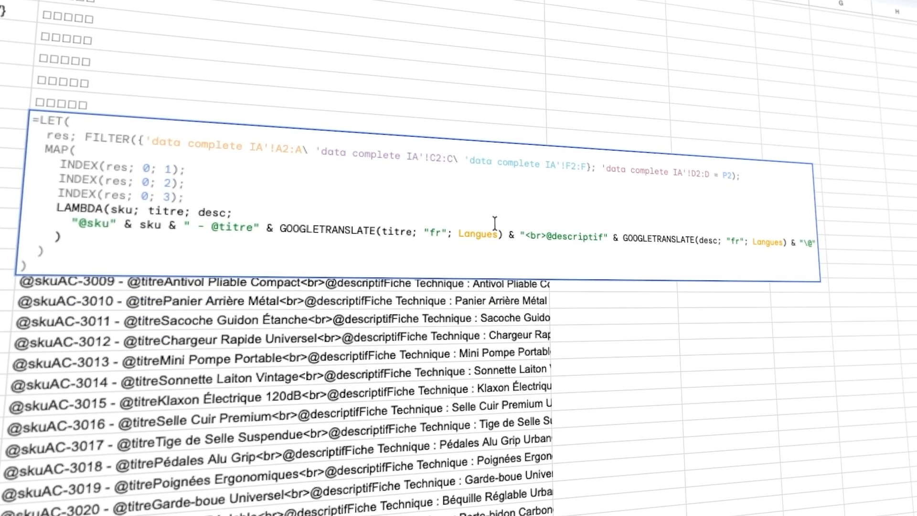
{"action": "left_click_drag", "start_coordinate": [546, 236], "coordinate": [604, 236]}
{"action": "left_click", "coordinate": [558, 238]}
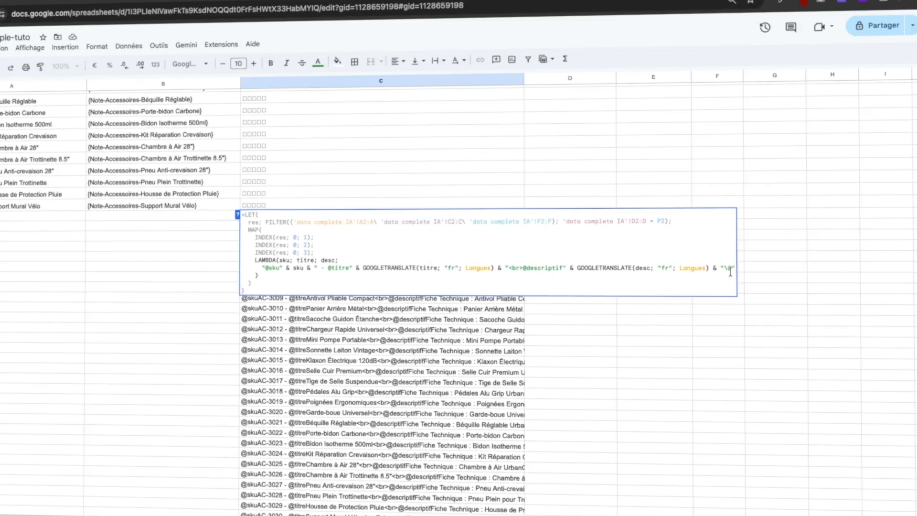
{"action": "left_click", "coordinate": [728, 284]}
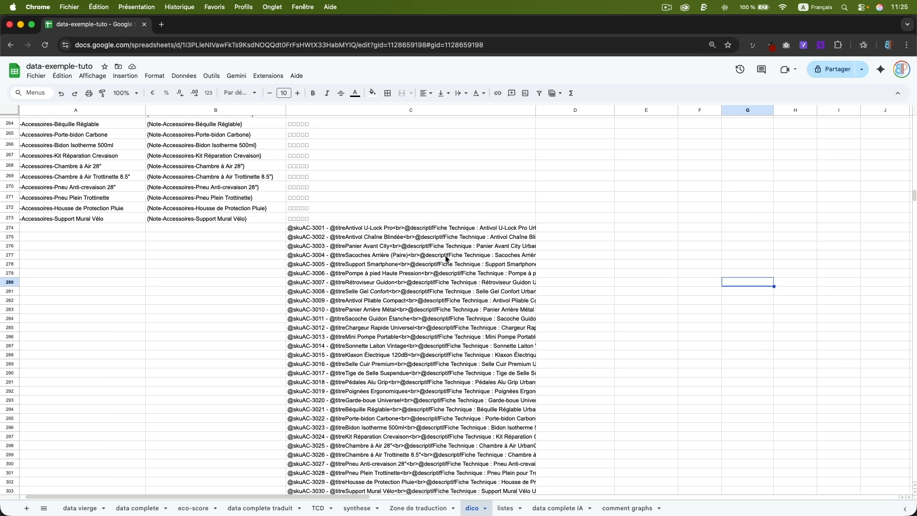
Examine the {Bloc1}, {Bloc2} and {Bloc3} variables below the tagged product rows in the dico sheet.
{"action": "scroll", "coordinate": [445, 277], "scroll_direction": "down", "scroll_amount": 5}
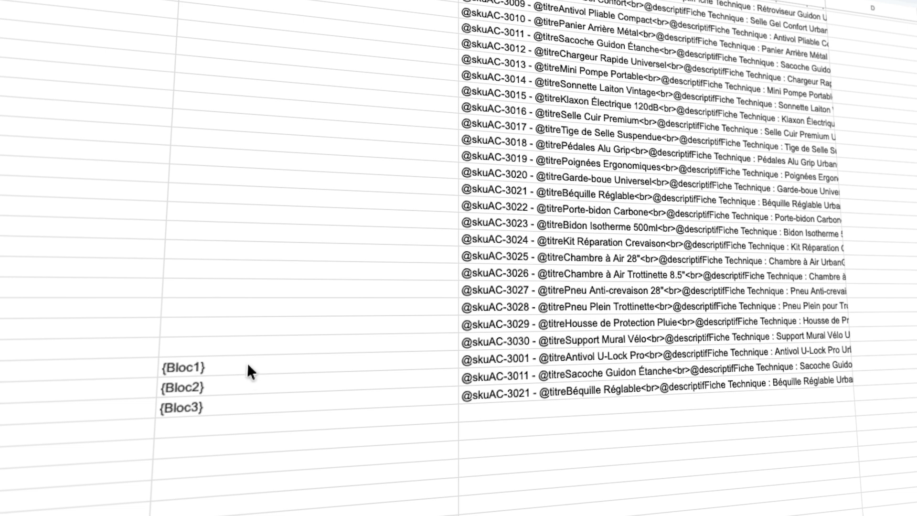
{"action": "left_click", "coordinate": [187, 340]}
{"action": "left_click", "coordinate": [246, 402]}
{"action": "left_click", "coordinate": [248, 368]}
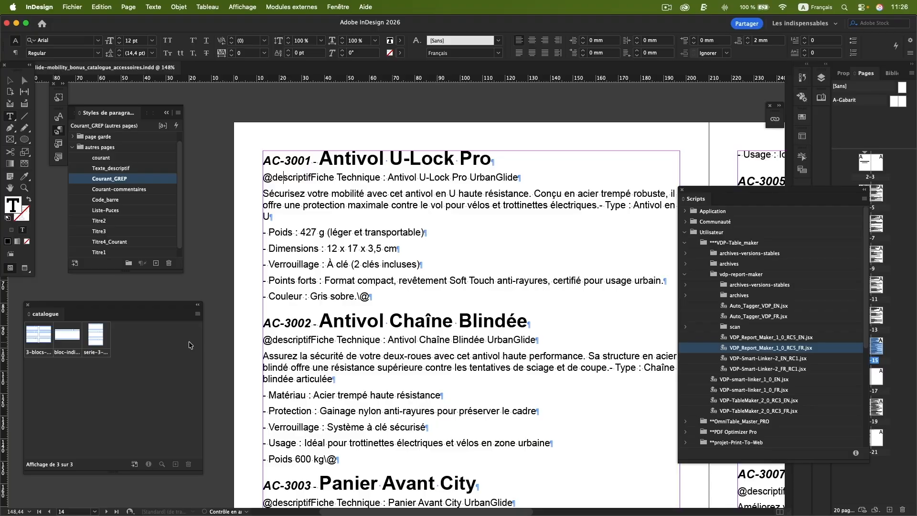
Switch to InDesign, return the document to its placeholders with the report script's Rewind total, and select {Bloc1}{Bloc2}{Bloc3} on page 14.
{"action": "double_click", "coordinate": [769, 350]}
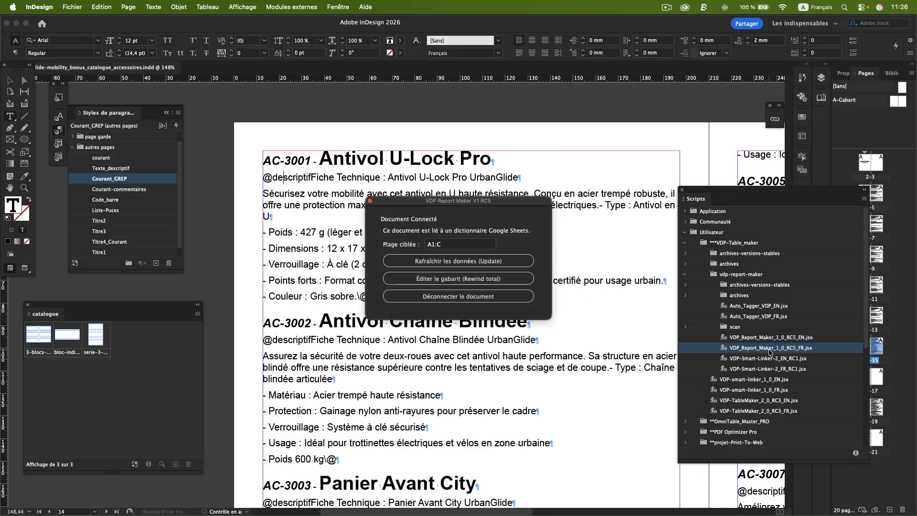
{"action": "left_click", "coordinate": [481, 277]}
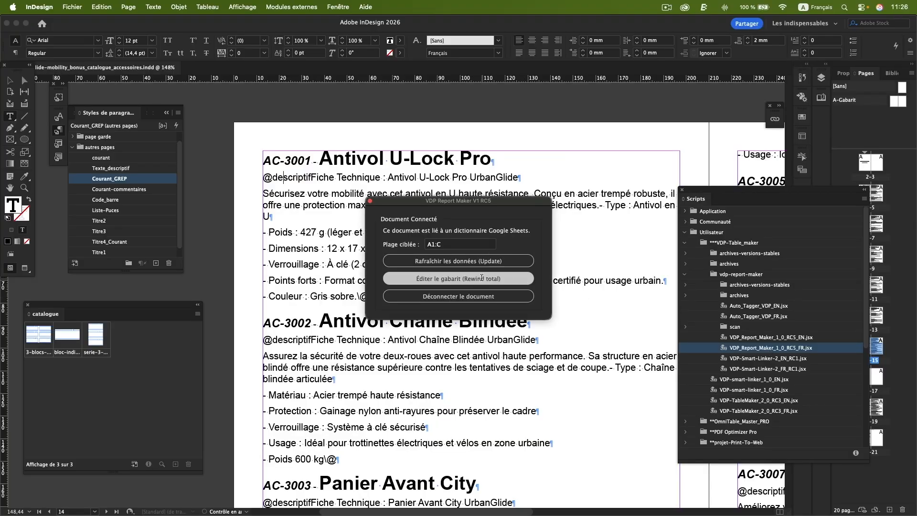
{"action": "key", "text": "Return"}
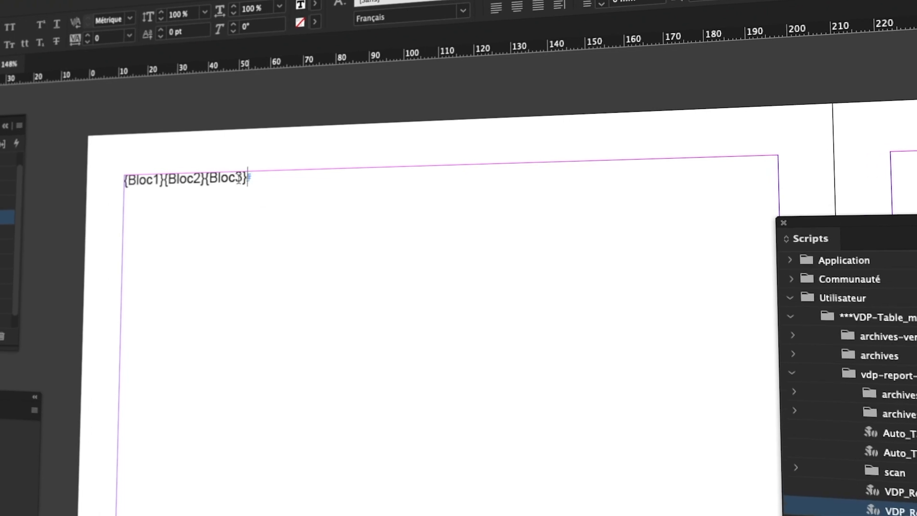
{"action": "left_click_drag", "start_coordinate": [270, 175], "coordinate": [149, 176]}
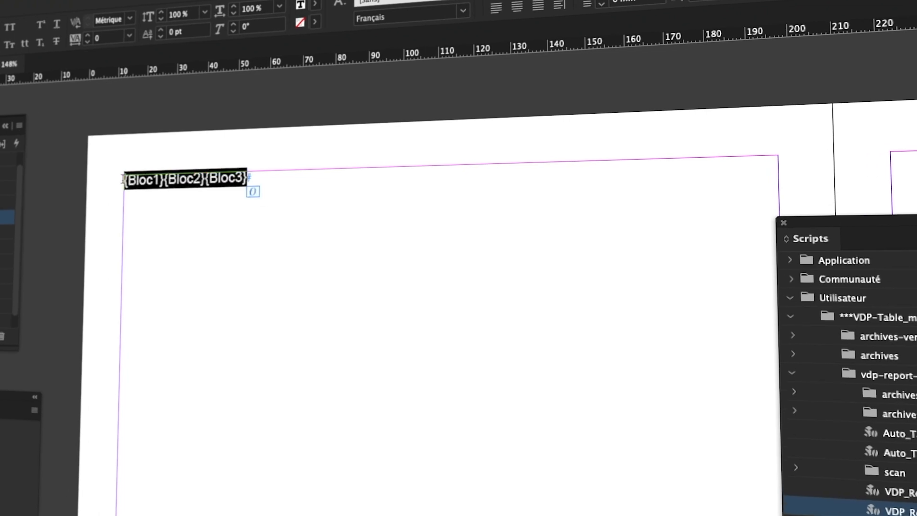
Run VDP_Report_Maker_1_0_RC5_FR.jsx, load the dictionary range A1:C and inject it into the whole document with Col 2 variables and Col 3 values.
{"action": "key", "text": "Escape"}
{"action": "left_click", "coordinate": [44, 196]}
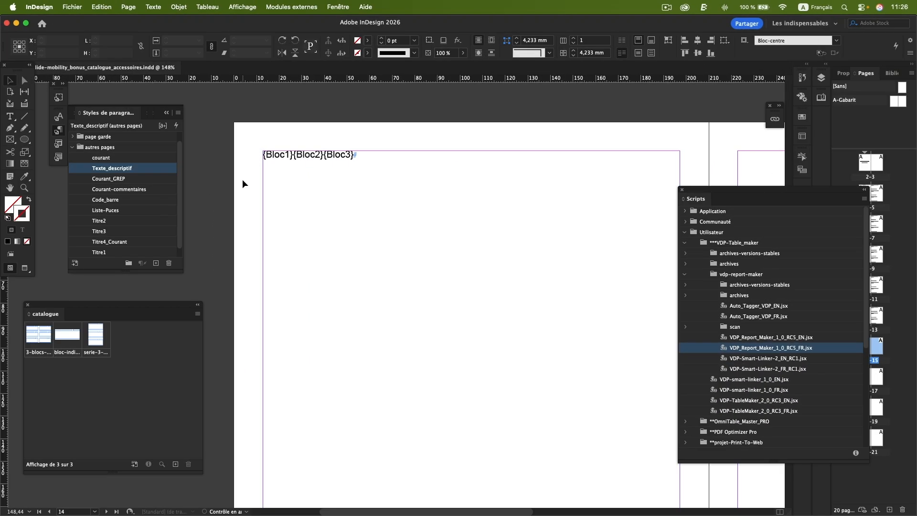
{"action": "key", "text": "super+0"}
{"action": "scroll", "coordinate": [242, 181], "scroll_direction": "down", "scroll_amount": 2}
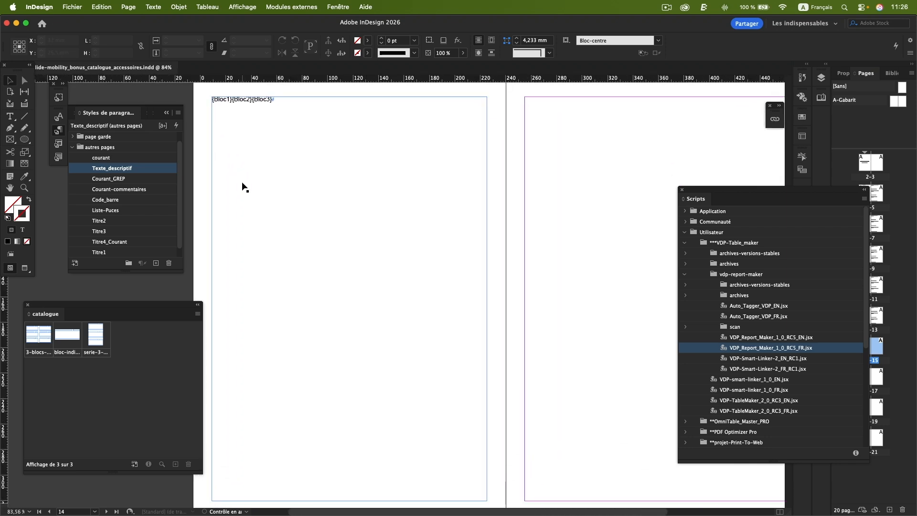
{"action": "double_click", "coordinate": [268, 108]}
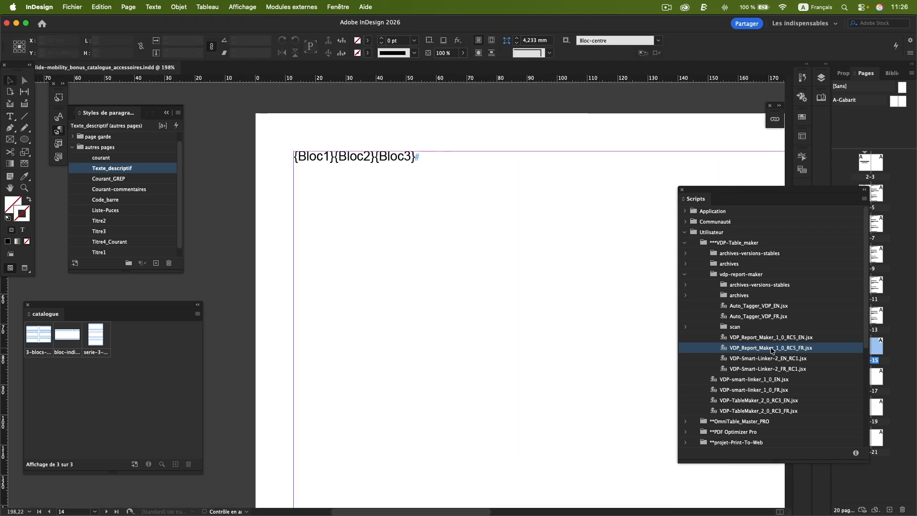
{"action": "double_click", "coordinate": [771, 348]}
{"action": "left_click", "coordinate": [511, 249]}
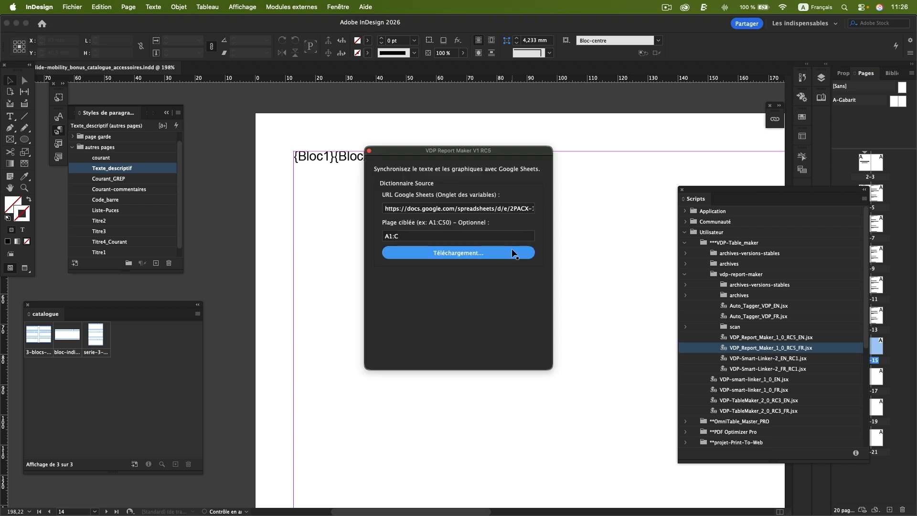
{"action": "left_click", "coordinate": [469, 346]}
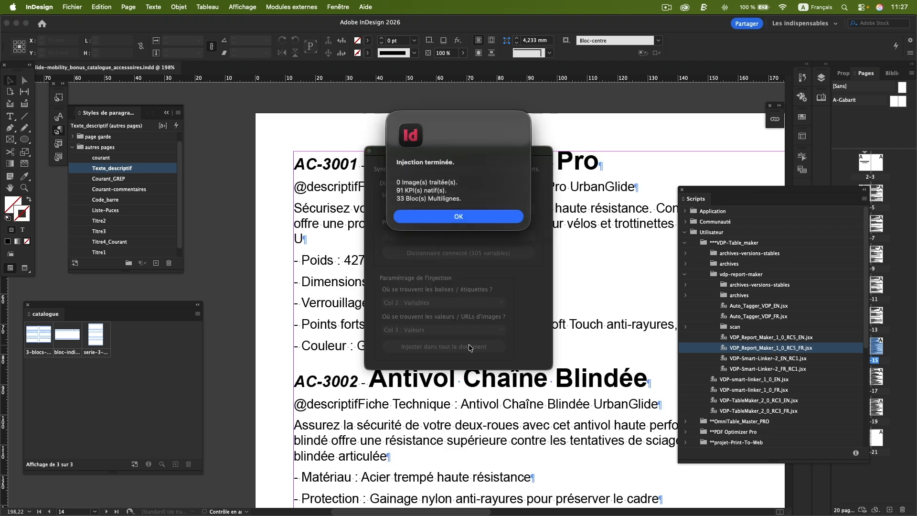
{"action": "left_click", "coordinate": [459, 215]}
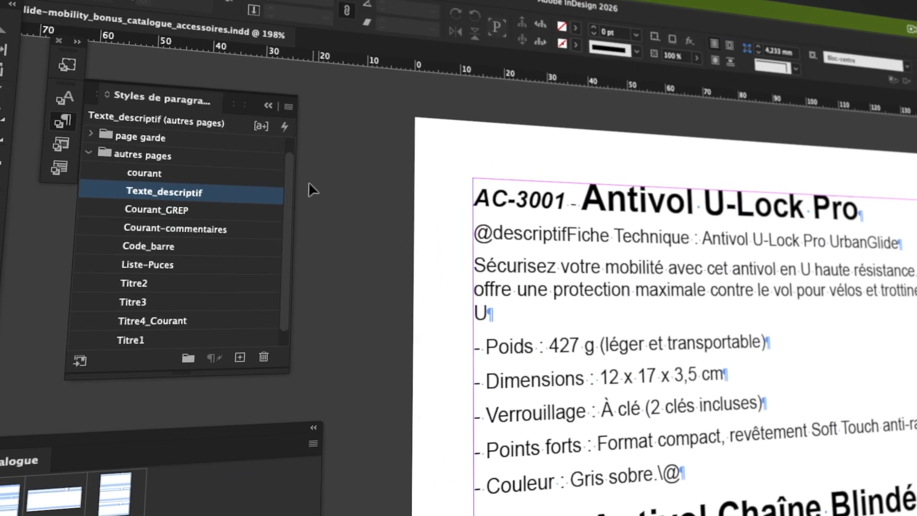
{"action": "double_click", "coordinate": [189, 216]}
{"action": "left_click_drag", "start_coordinate": [789, 158], "coordinate": [516, 127]}
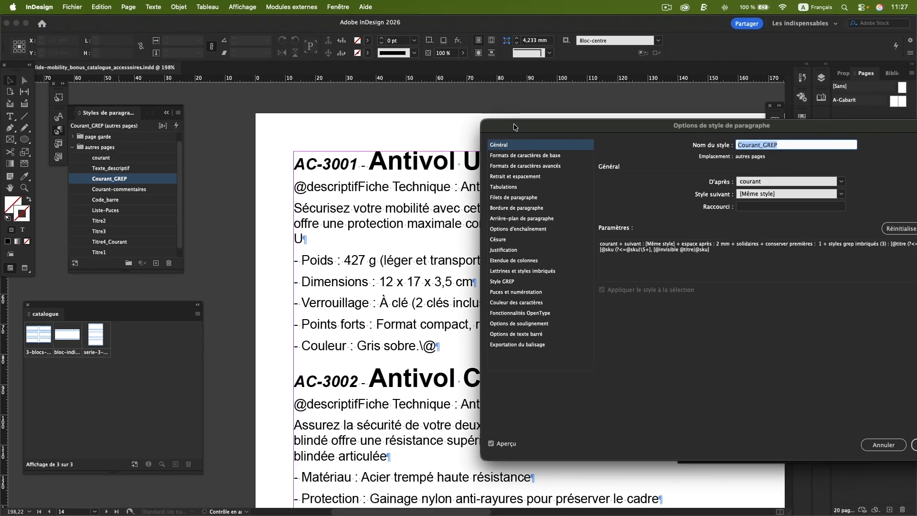
{"action": "left_click", "coordinate": [506, 283]}
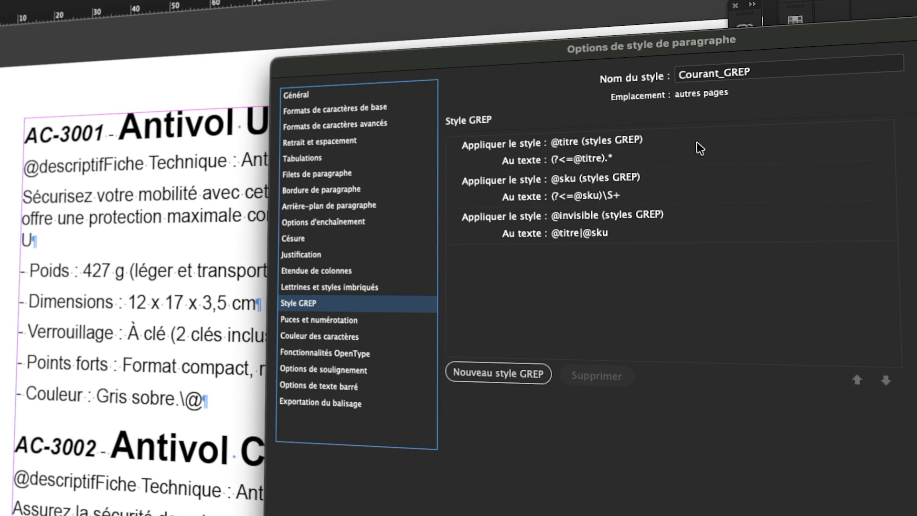
{"action": "left_click", "coordinate": [744, 185]}
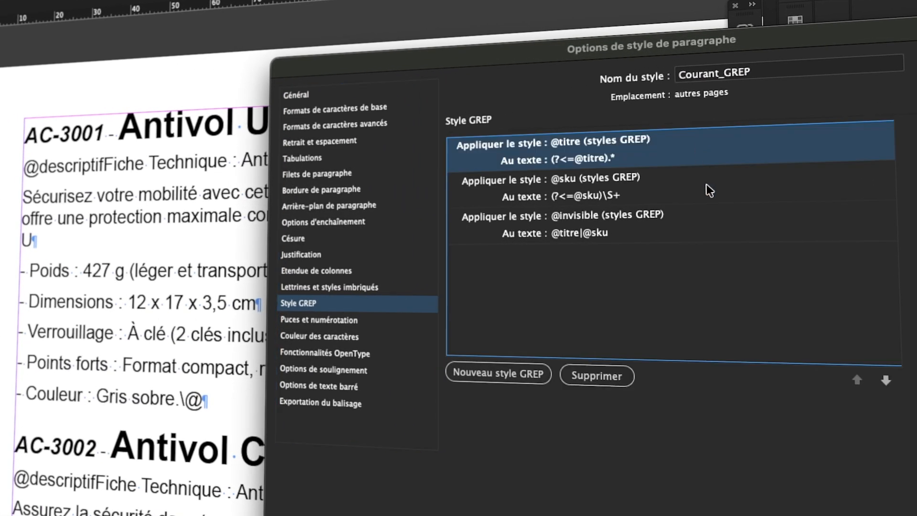
{"action": "left_click", "coordinate": [706, 185]}
{"action": "left_click", "coordinate": [695, 139]}
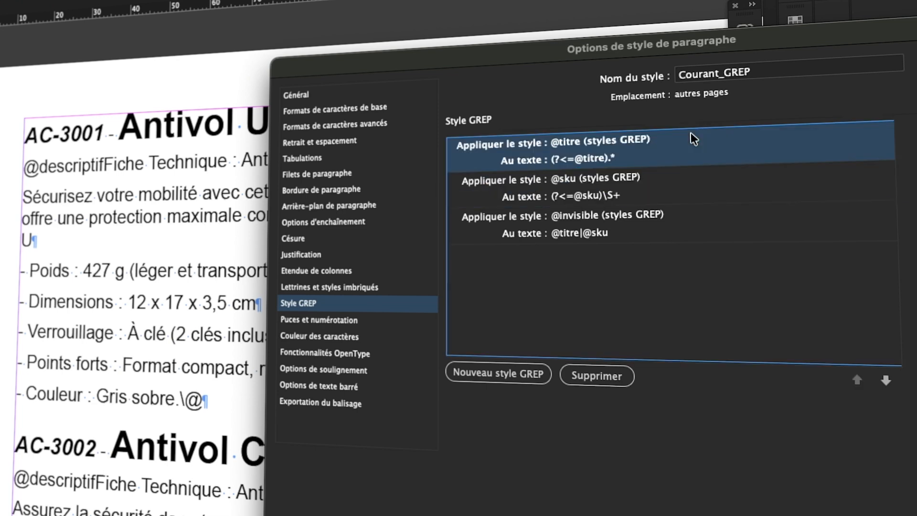
{"action": "left_click", "coordinate": [702, 180]}
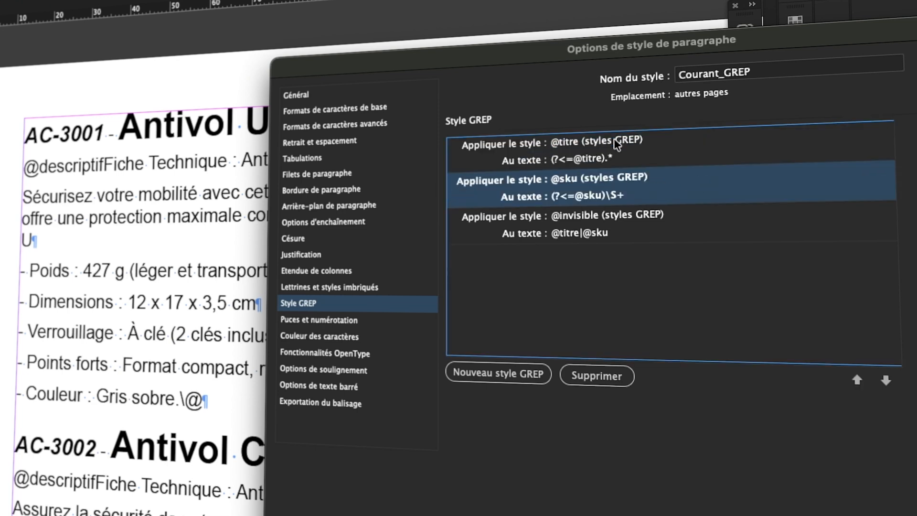
{"action": "left_click", "coordinate": [640, 136]}
{"action": "left_click", "coordinate": [702, 140]}
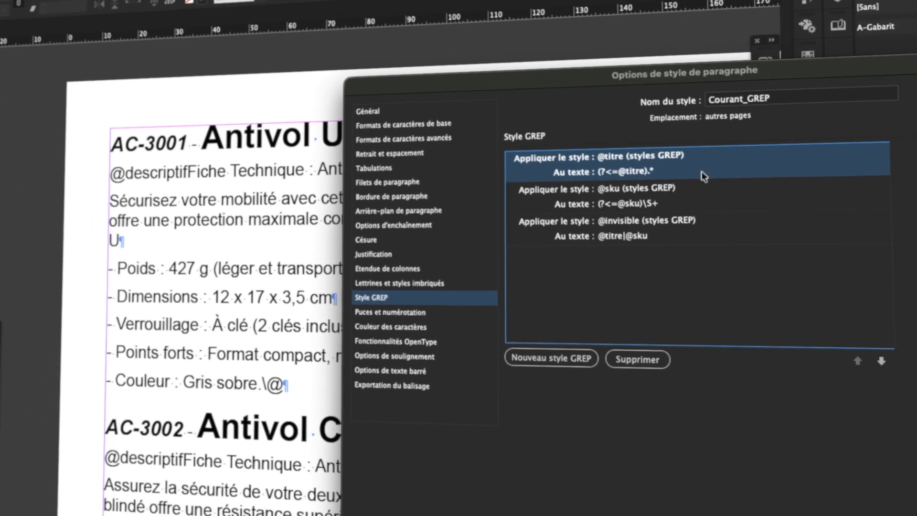
{"action": "left_click", "coordinate": [669, 182]}
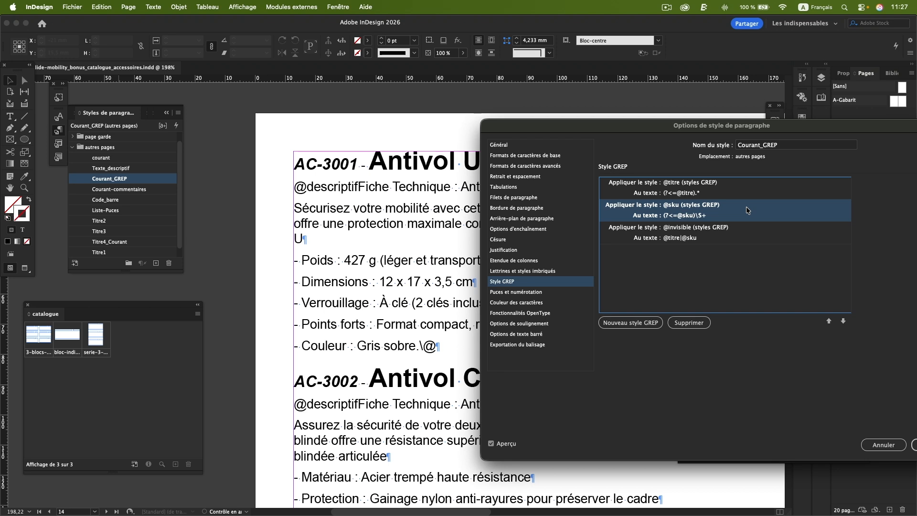
{"action": "left_click", "coordinate": [743, 230]}
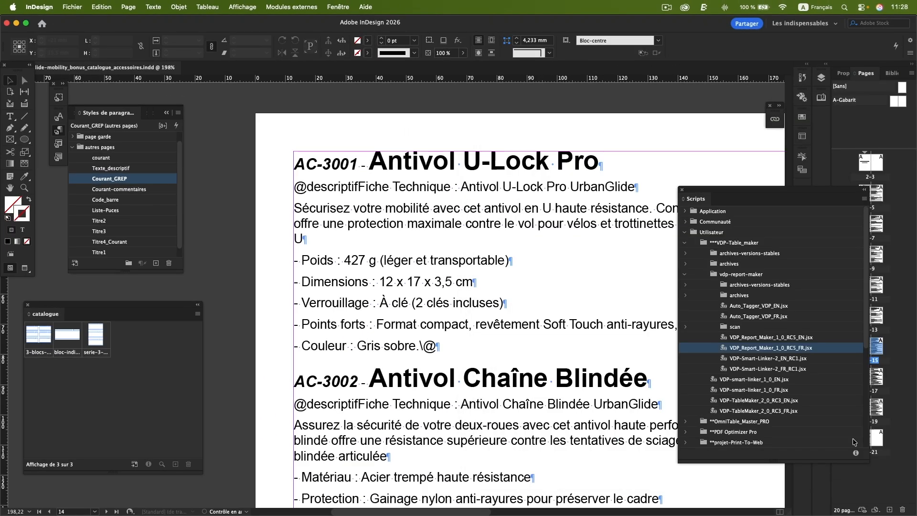
{"action": "left_click", "coordinate": [60, 118]}
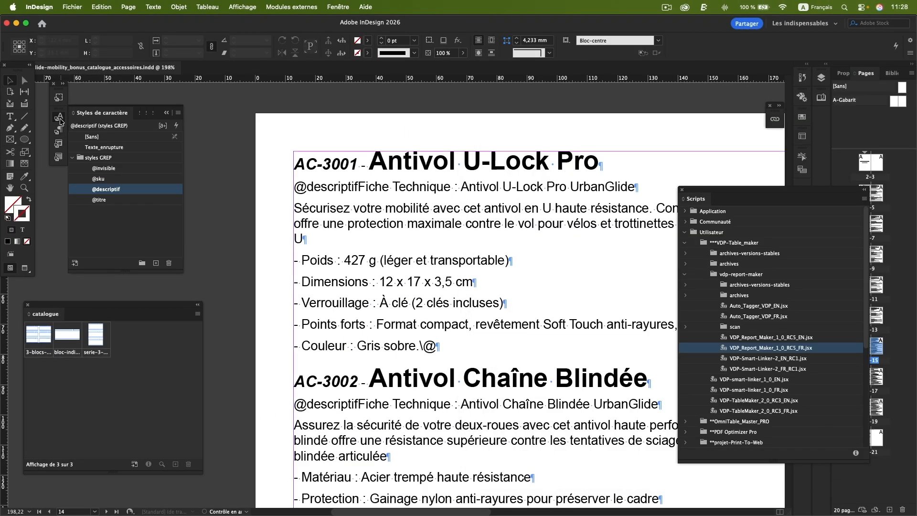
{"action": "double_click", "coordinate": [133, 168]}
{"action": "left_click", "coordinate": [526, 151]}
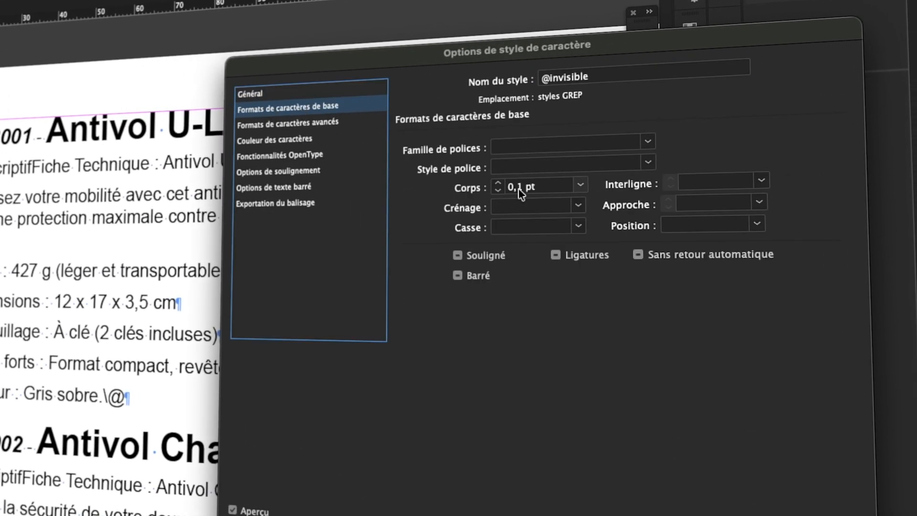
{"action": "left_click", "coordinate": [296, 139]}
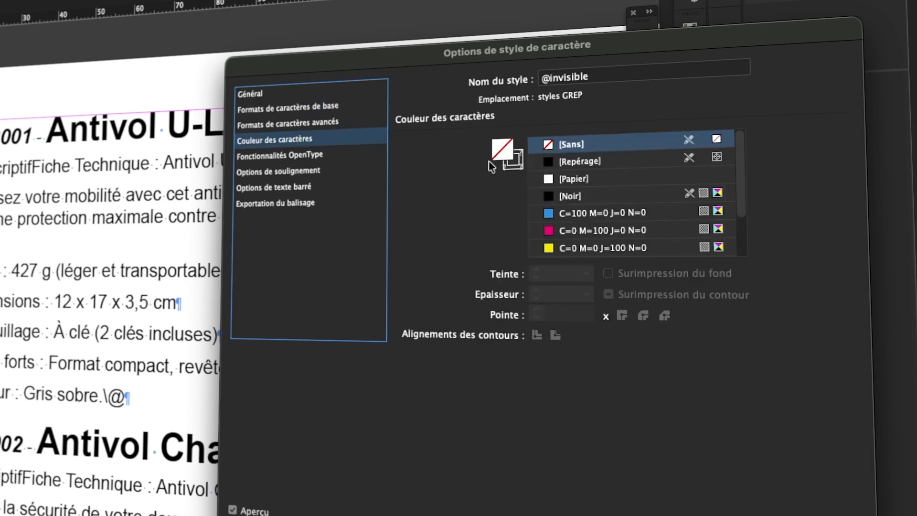
{"action": "left_click", "coordinate": [355, 125]}
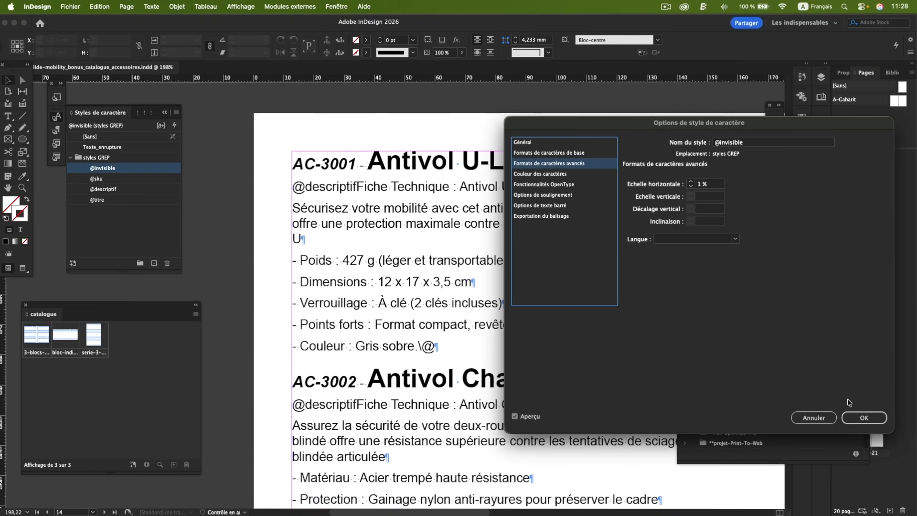
{"action": "left_click", "coordinate": [855, 414]}
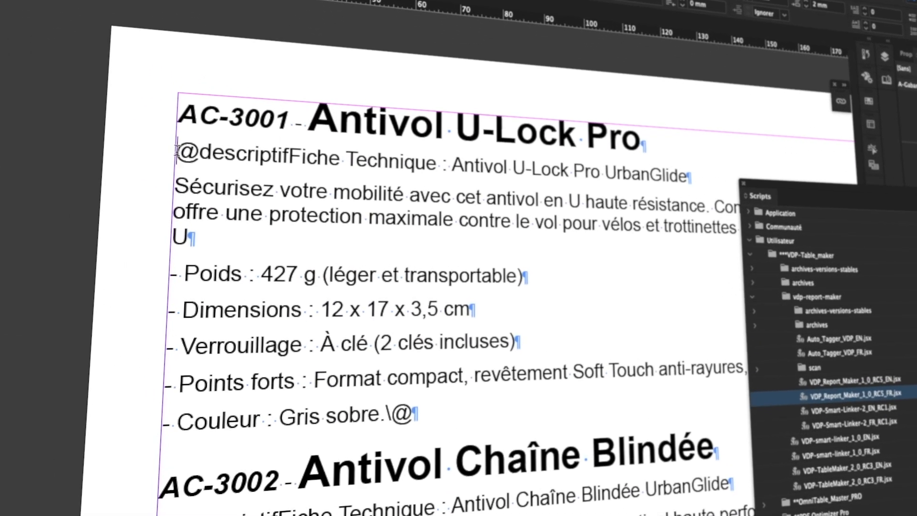
{"action": "left_click_drag", "start_coordinate": [176, 152], "coordinate": [290, 157]}
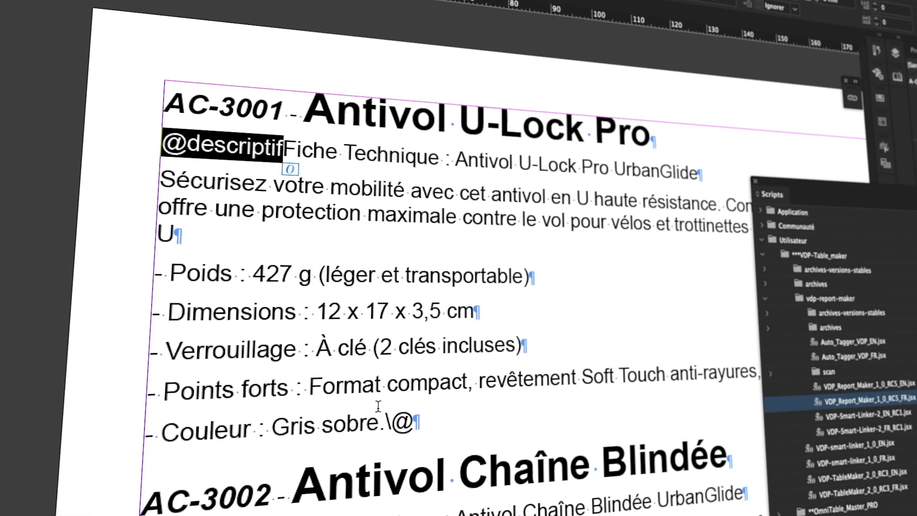
{"action": "left_click_drag", "start_coordinate": [386, 418], "coordinate": [415, 416]}
{"action": "left_click", "coordinate": [417, 360]}
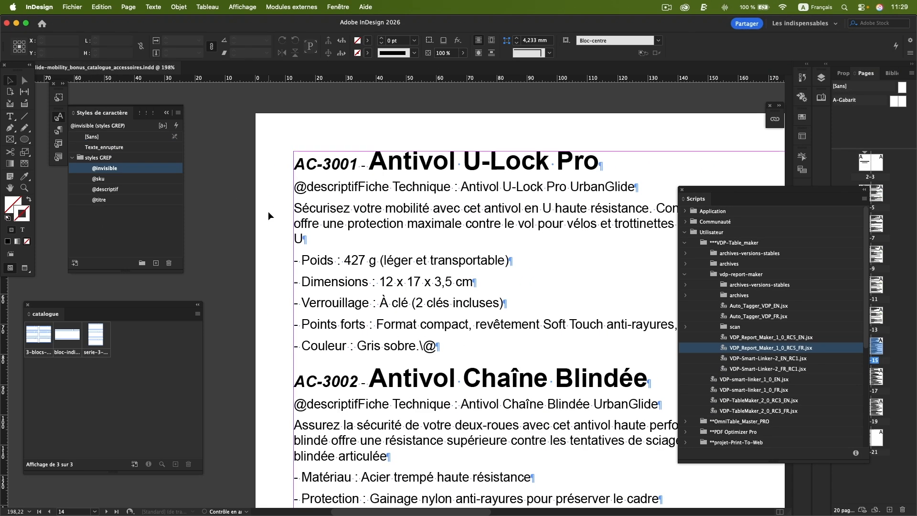
{"action": "key", "text": "super+f"}
{"action": "left_click", "coordinate": [661, 195]}
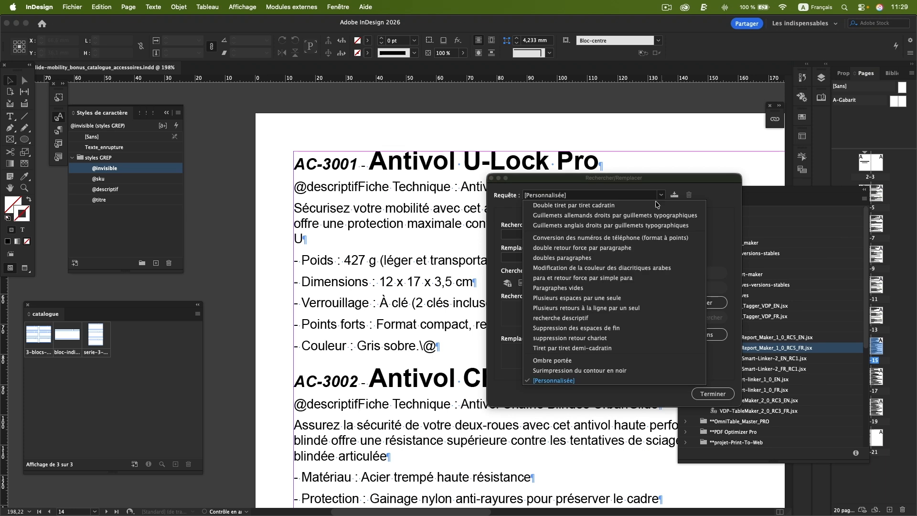
{"action": "left_click", "coordinate": [564, 317]}
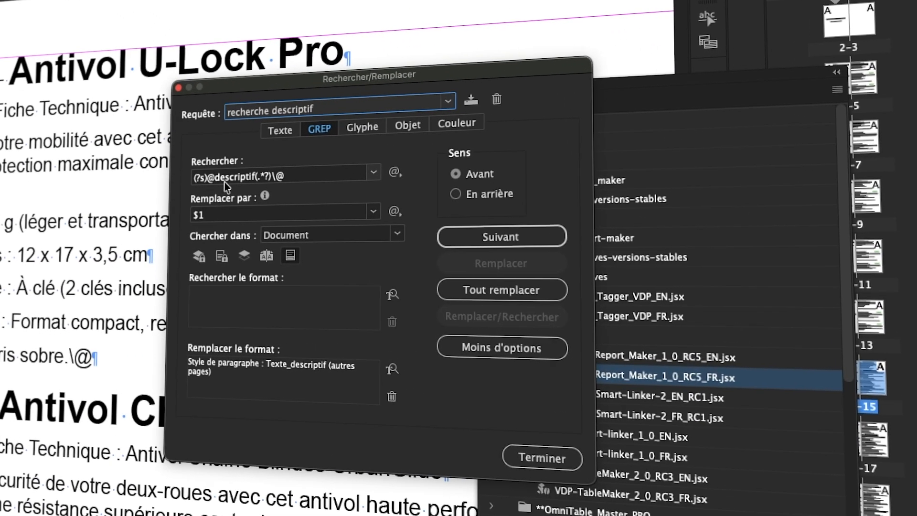
{"action": "left_click", "coordinate": [215, 218]}
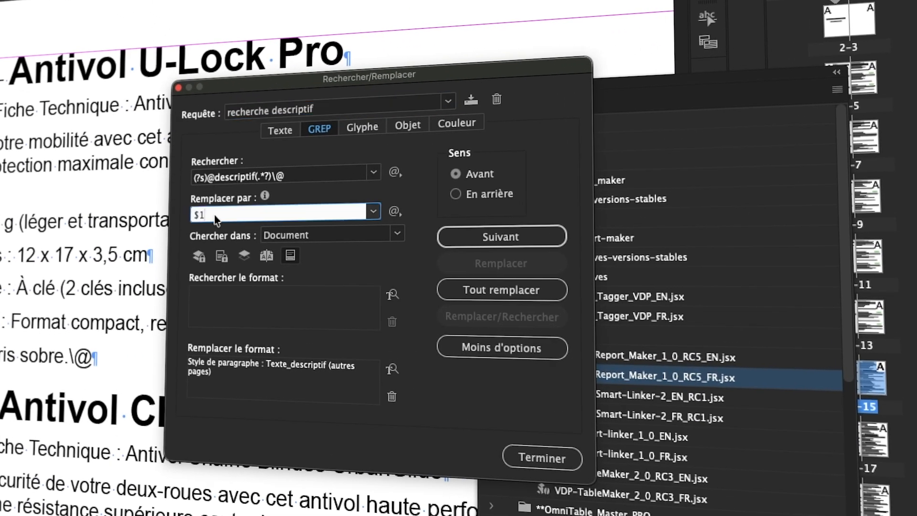
{"action": "double_click", "coordinate": [215, 217]}
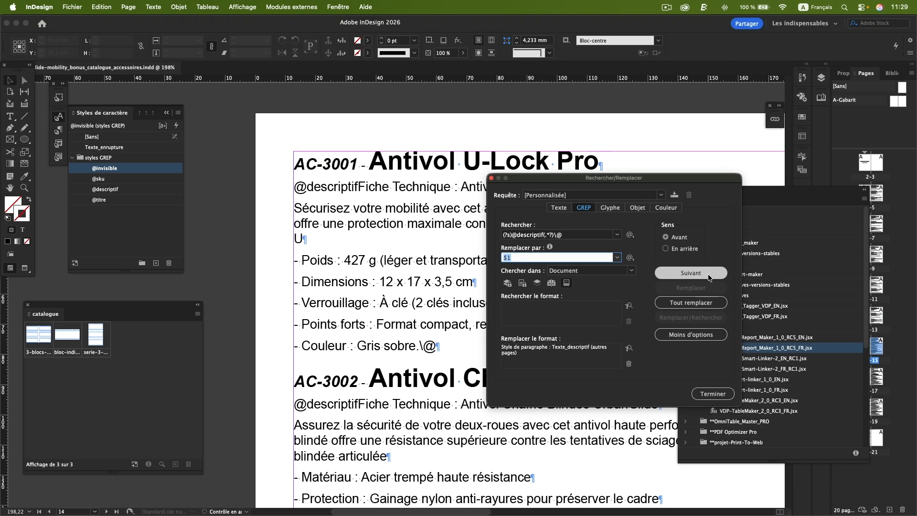
Replace the first tagged description on its own and all the remaining ones in the document, and close Find/Change.
{"action": "left_click", "coordinate": [709, 275]}
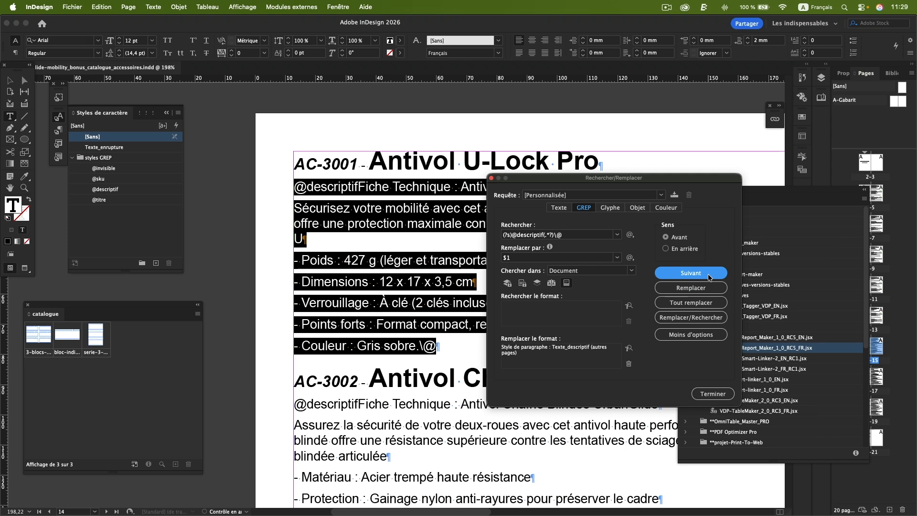
{"action": "left_click", "coordinate": [698, 286]}
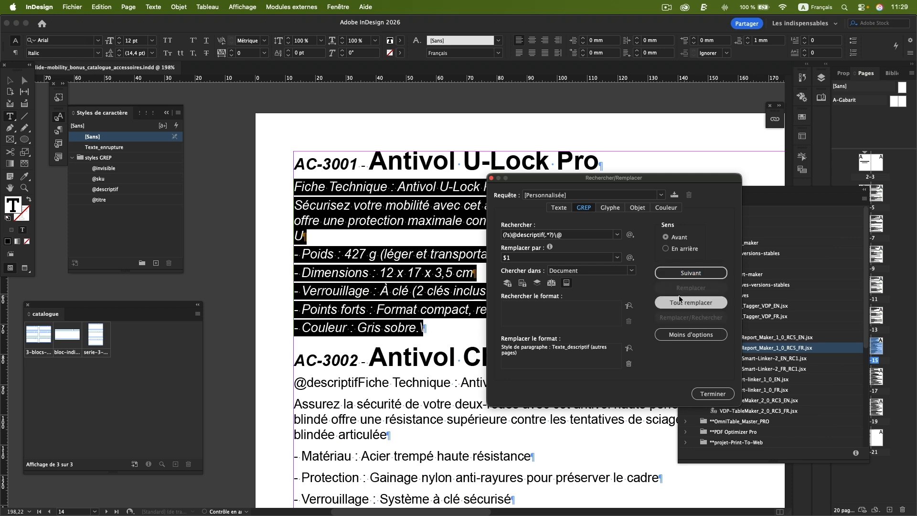
{"action": "left_click", "coordinate": [695, 302]}
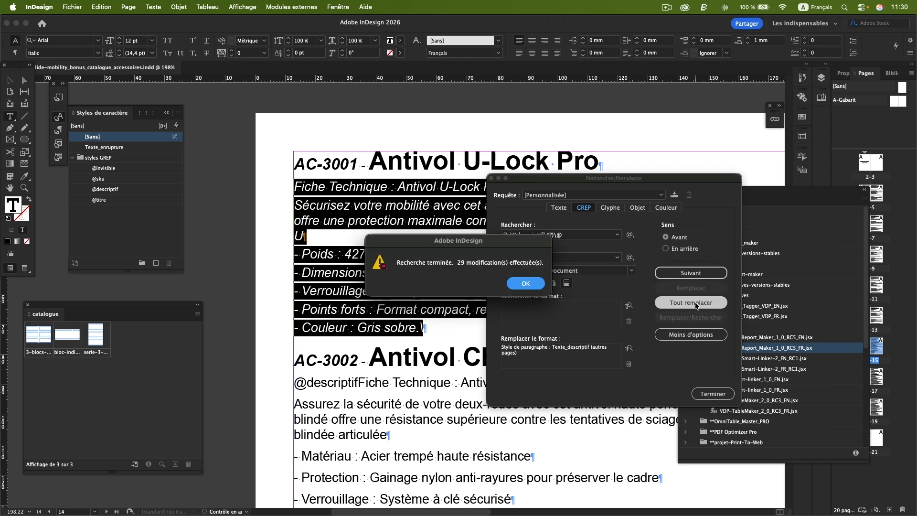
{"action": "key", "text": "Return"}
{"action": "left_click", "coordinate": [710, 393]}
Switch to Google Sheets and examine the GOOGLETRANSLATE calls in the formula producing the tagged product rows of the dico sheet.
{"action": "scroll", "coordinate": [611, 369], "scroll_direction": "down", "scroll_amount": 5}
{"action": "scroll", "coordinate": [610, 369], "scroll_direction": "down", "scroll_amount": 3}
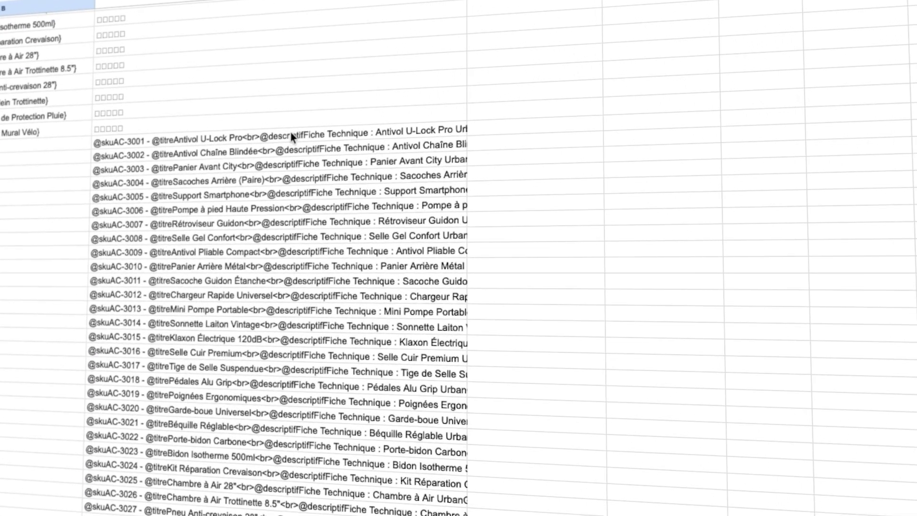
{"action": "double_click", "coordinate": [291, 133]}
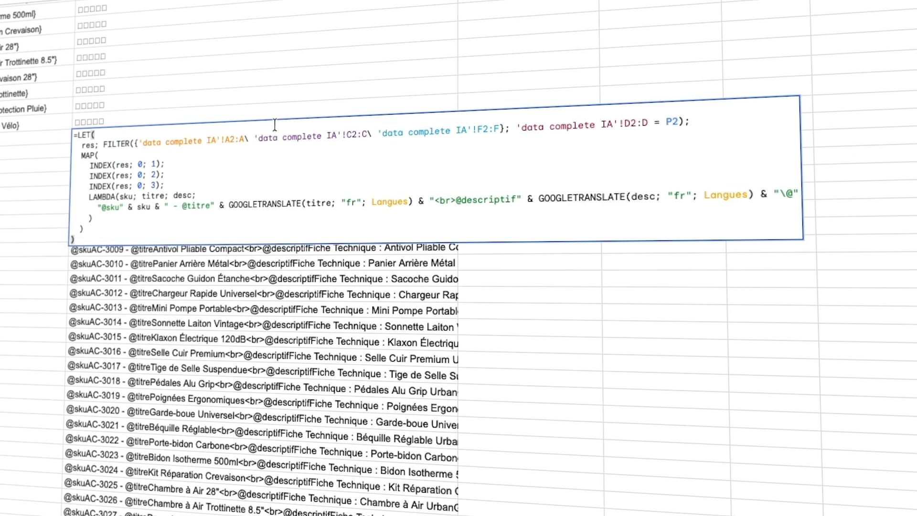
{"action": "left_click_drag", "start_coordinate": [539, 197], "coordinate": [623, 192]}
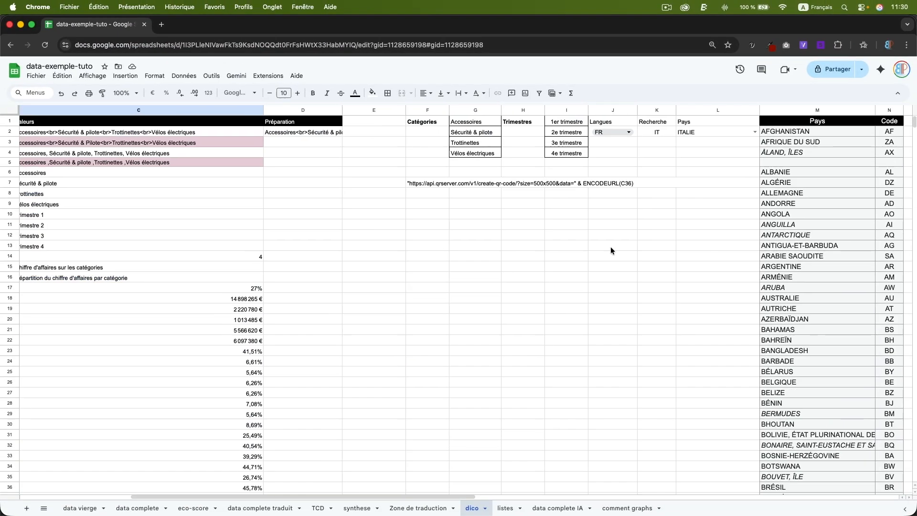
Set the Langues choice in cell J2 of the dico sheet to EN.
{"action": "scroll", "coordinate": [610, 246], "scroll_direction": "right", "scroll_amount": 3}
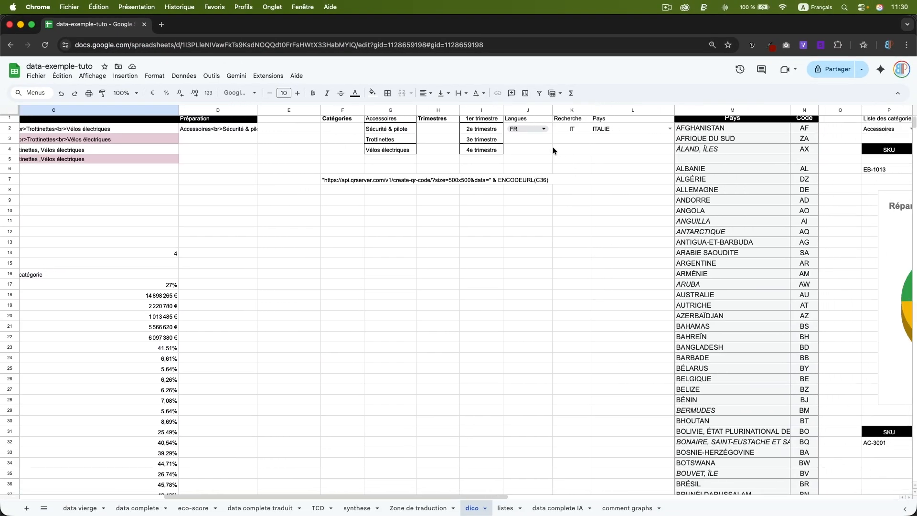
{"action": "double_click", "coordinate": [542, 128]}
{"action": "left_click", "coordinate": [525, 154]}
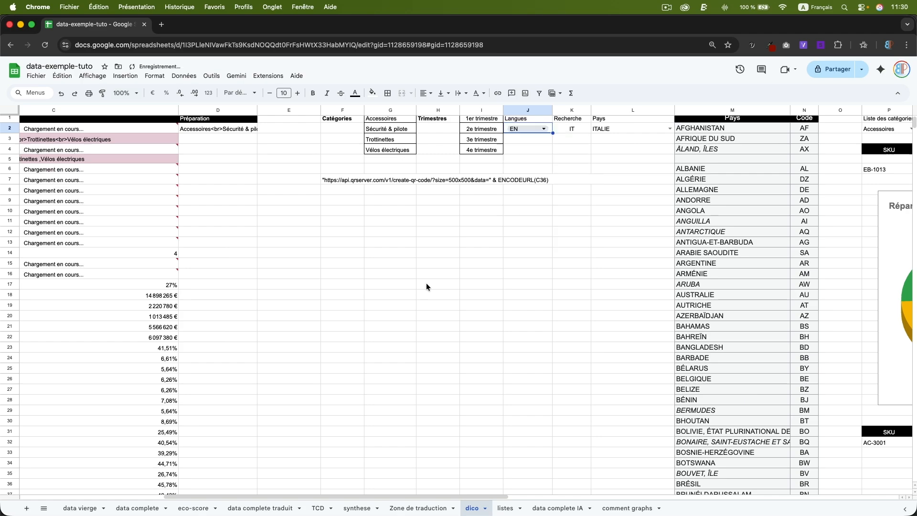
Check the translated values in the dico sheet, switch to InDesign and refresh the catalogue's data with the VDP_Report_Maker_1_0_RC5_FR script.
{"action": "scroll", "coordinate": [426, 283], "scroll_direction": "left", "scroll_amount": 7}
{"action": "scroll", "coordinate": [426, 283], "scroll_direction": "down", "scroll_amount": 20}
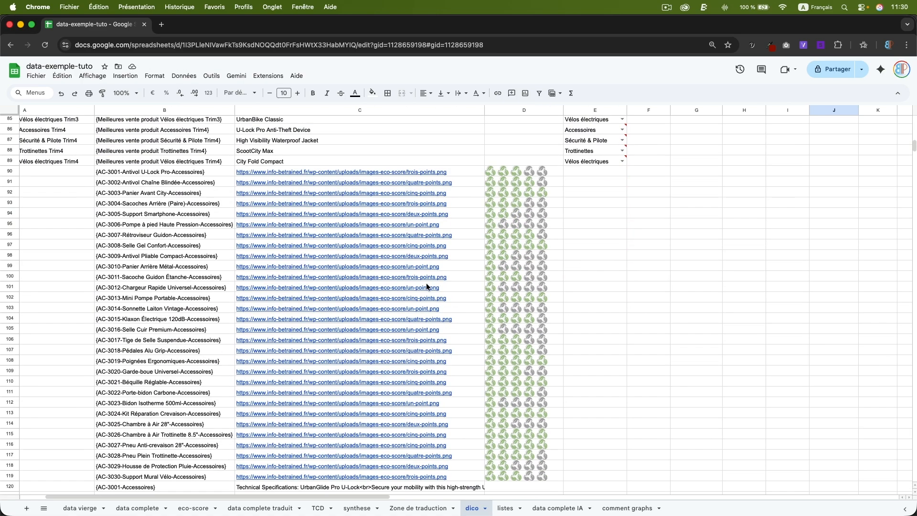
{"action": "scroll", "coordinate": [426, 283], "scroll_direction": "down", "scroll_amount": 20}
{"action": "scroll", "coordinate": [426, 283], "scroll_direction": "left", "scroll_amount": 1}
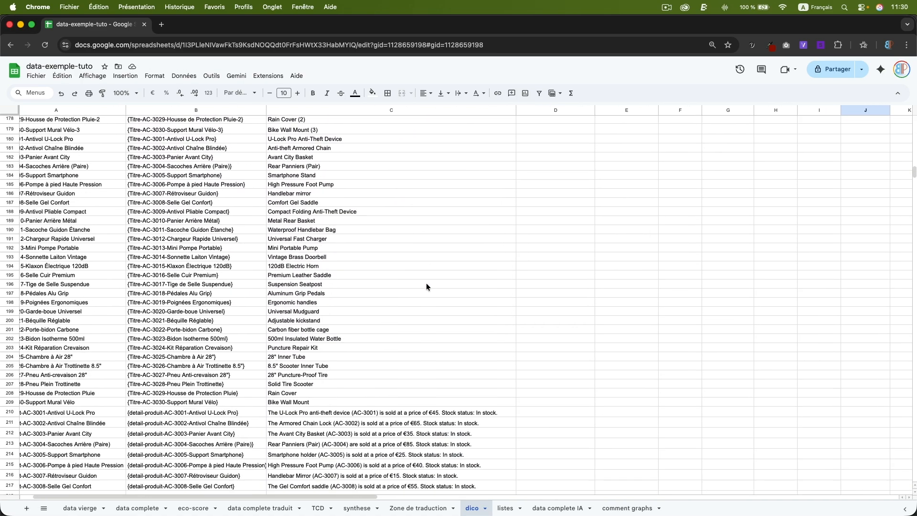
{"action": "scroll", "coordinate": [426, 286], "scroll_direction": "down", "scroll_amount": 1}
{"action": "key", "text": "super+Tab"}
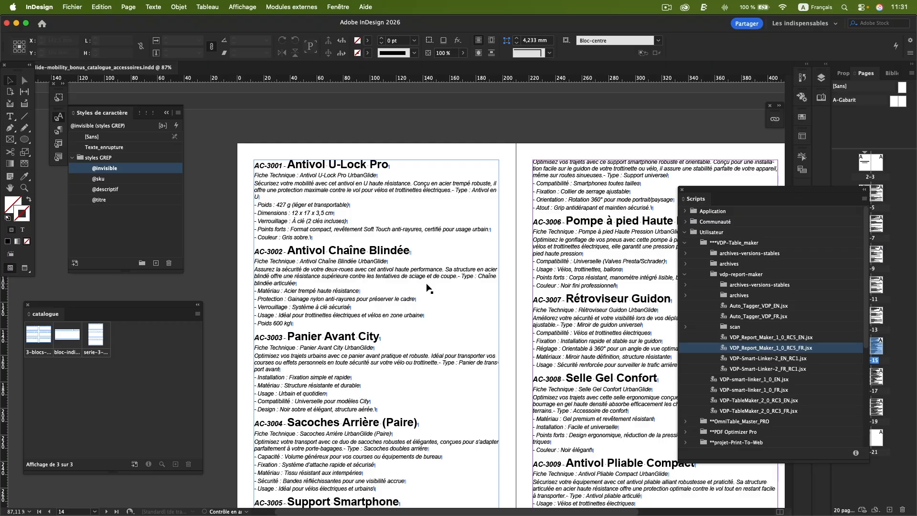
{"action": "double_click", "coordinate": [757, 348]}
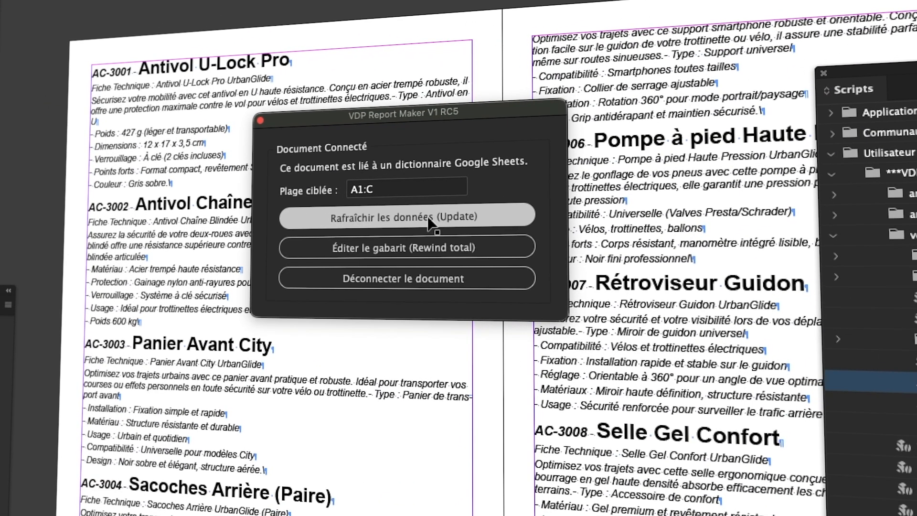
{"action": "left_click", "coordinate": [430, 228]}
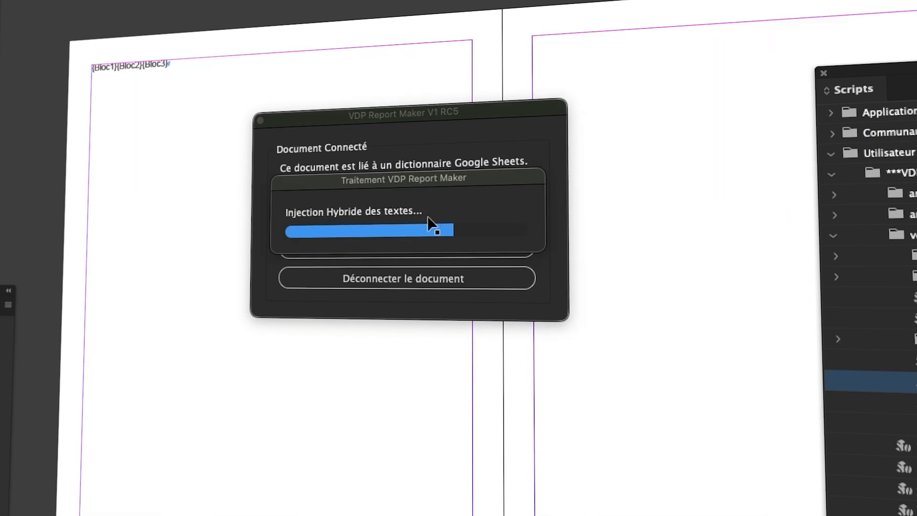
{"action": "left_click", "coordinate": [414, 139]}
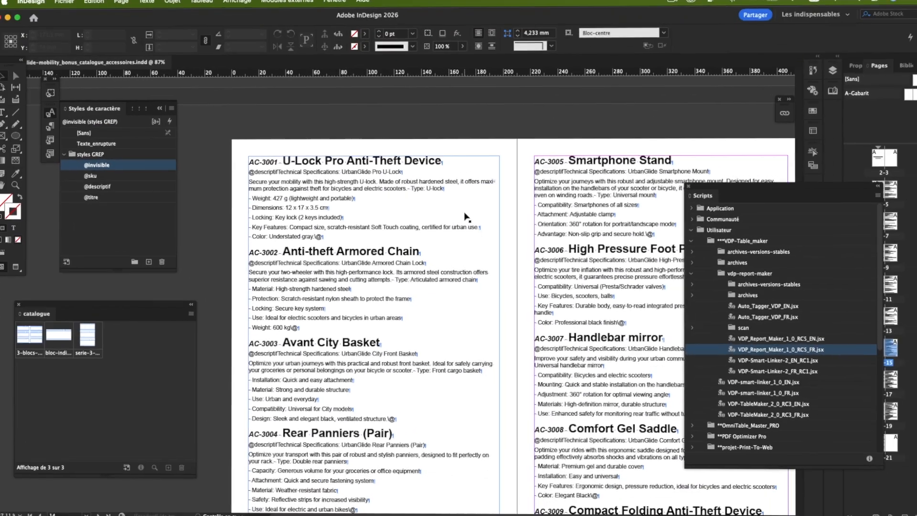
Run the saved GREP query "recherche descriptif" on all tagged descriptions in the document to restyle the English text.
{"action": "key", "text": "super+f"}
{"action": "left_click", "coordinate": [592, 195]}
{"action": "left_click", "coordinate": [573, 322]}
{"action": "left_click", "coordinate": [683, 306]}
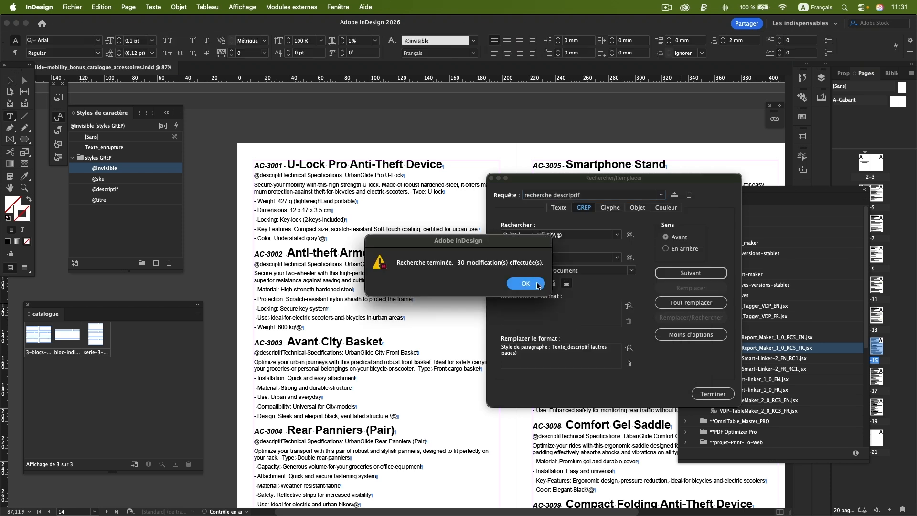
{"action": "left_click", "coordinate": [537, 284]}
Switch to Google Sheets, set the Langues choice in cell J2 of the dico sheet to DE and check the translated rows.
{"action": "key", "text": "super+Tab"}
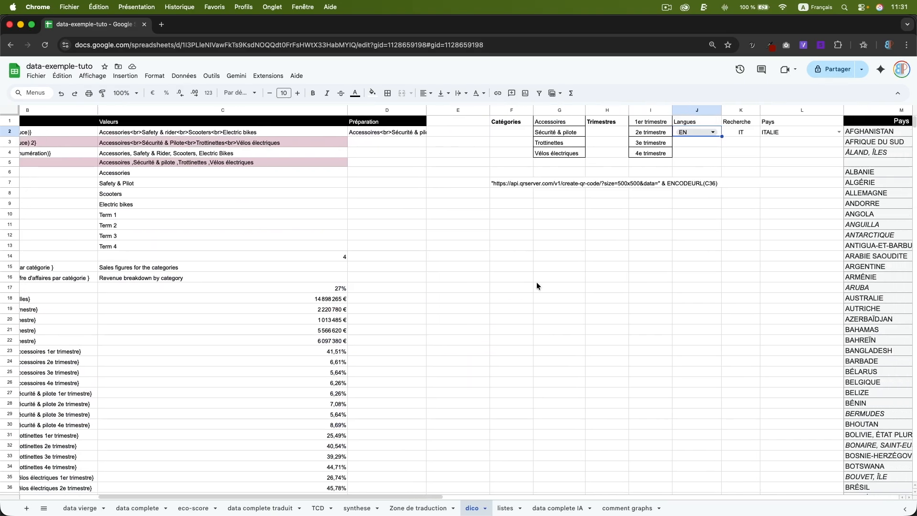
{"action": "left_click", "coordinate": [702, 133]}
{"action": "left_click", "coordinate": [683, 174]}
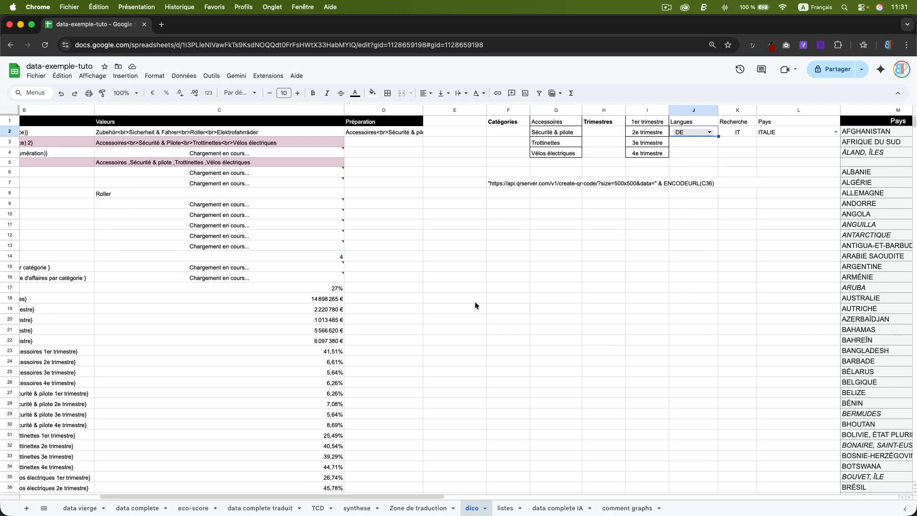
{"action": "scroll", "coordinate": [475, 302], "scroll_direction": "down", "scroll_amount": 20}
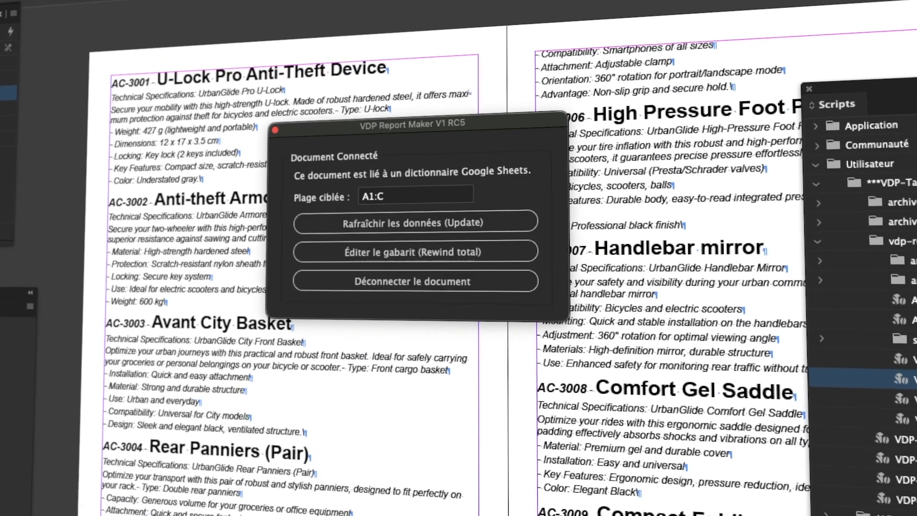
In InDesign, refresh the catalogue with the German data, replace all tagged descriptions using "recherche descriptif", and close Find/Change.
{"action": "left_click", "coordinate": [416, 222]}
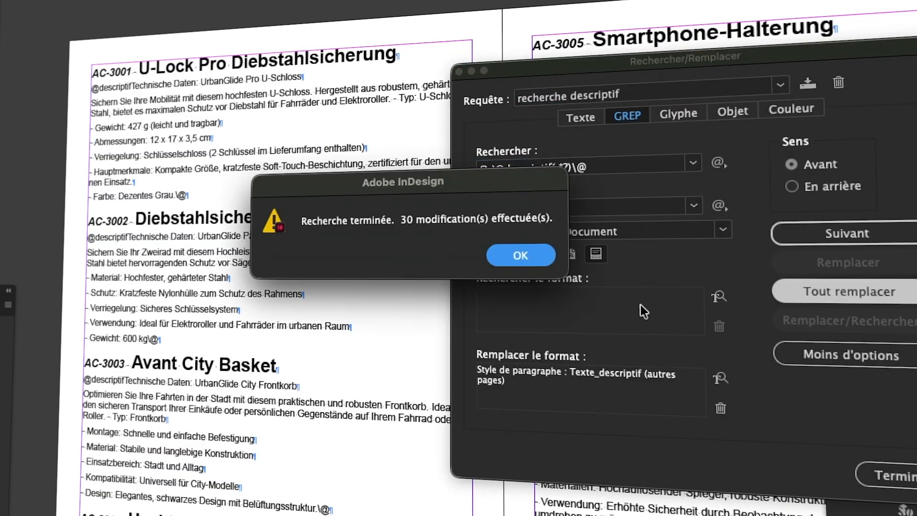
{"action": "key", "text": "Return"}
{"action": "left_click", "coordinate": [881, 474]}
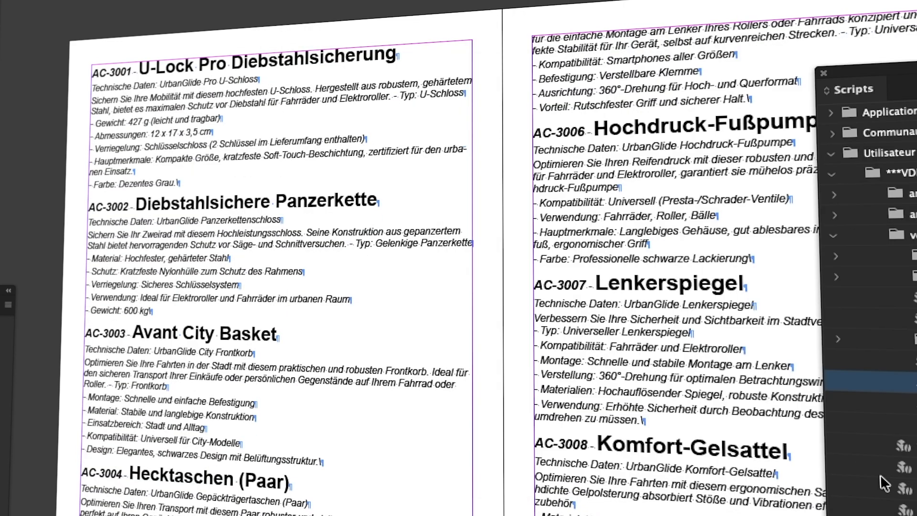